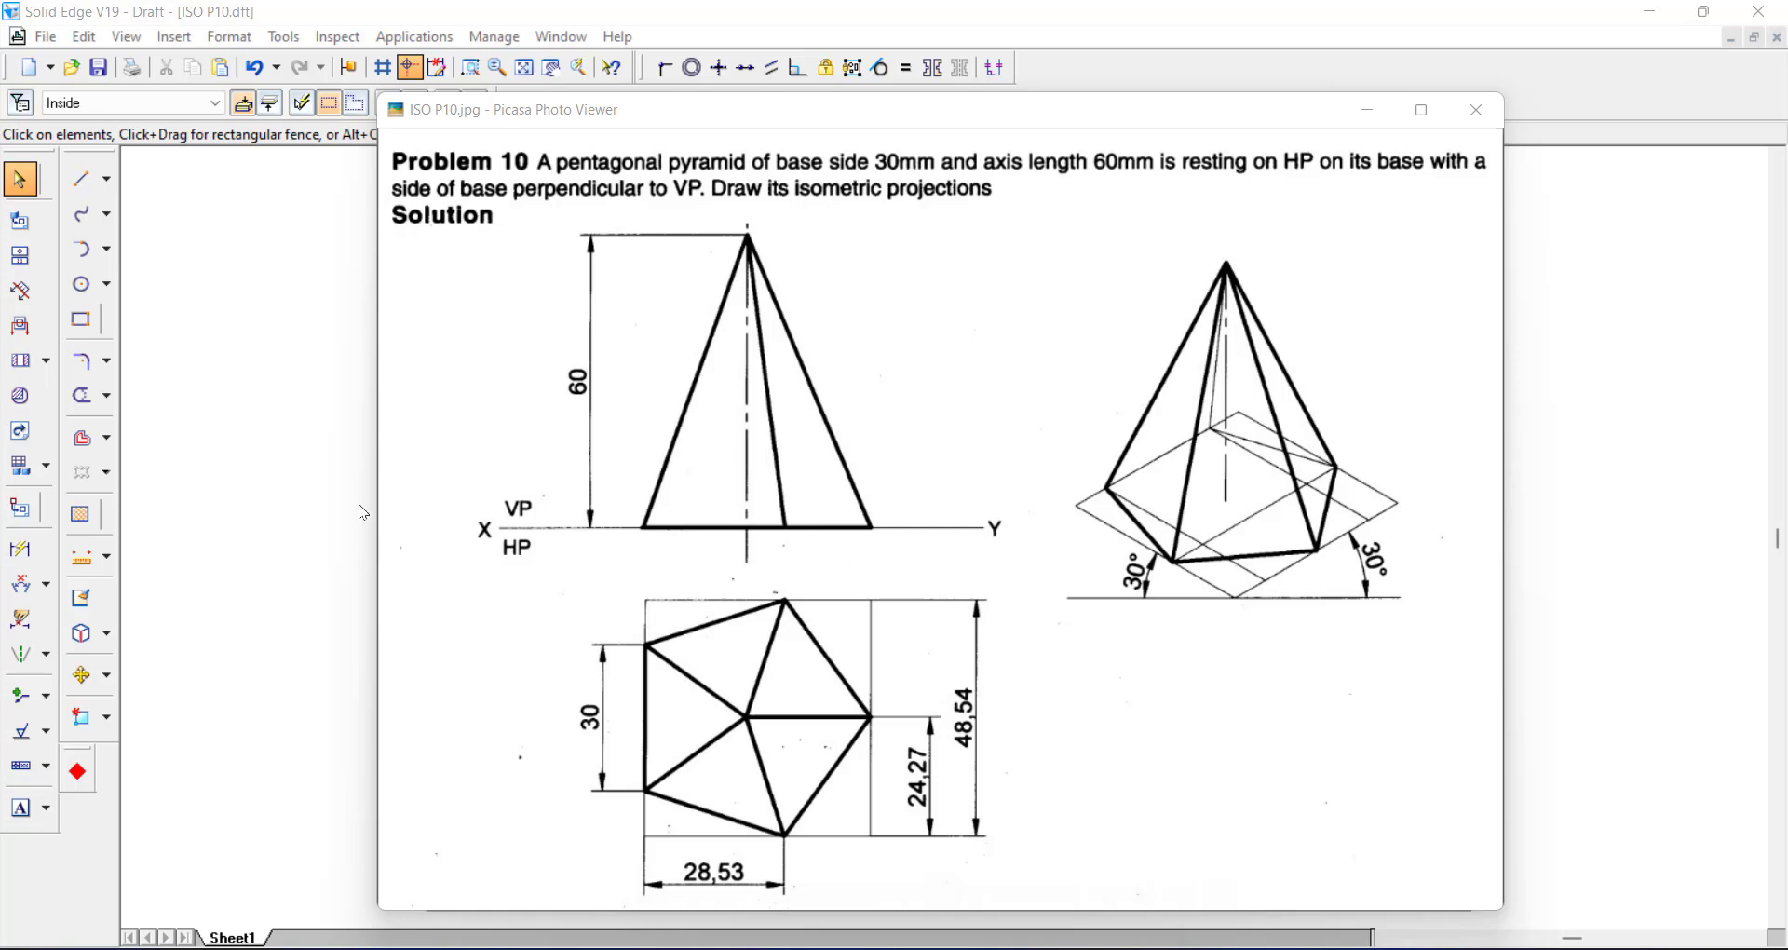
Leave the Problem 10 reference image and bring the Solid Edge draft sheet to the front.
left_click(267, 515)
left_click(78, 180)
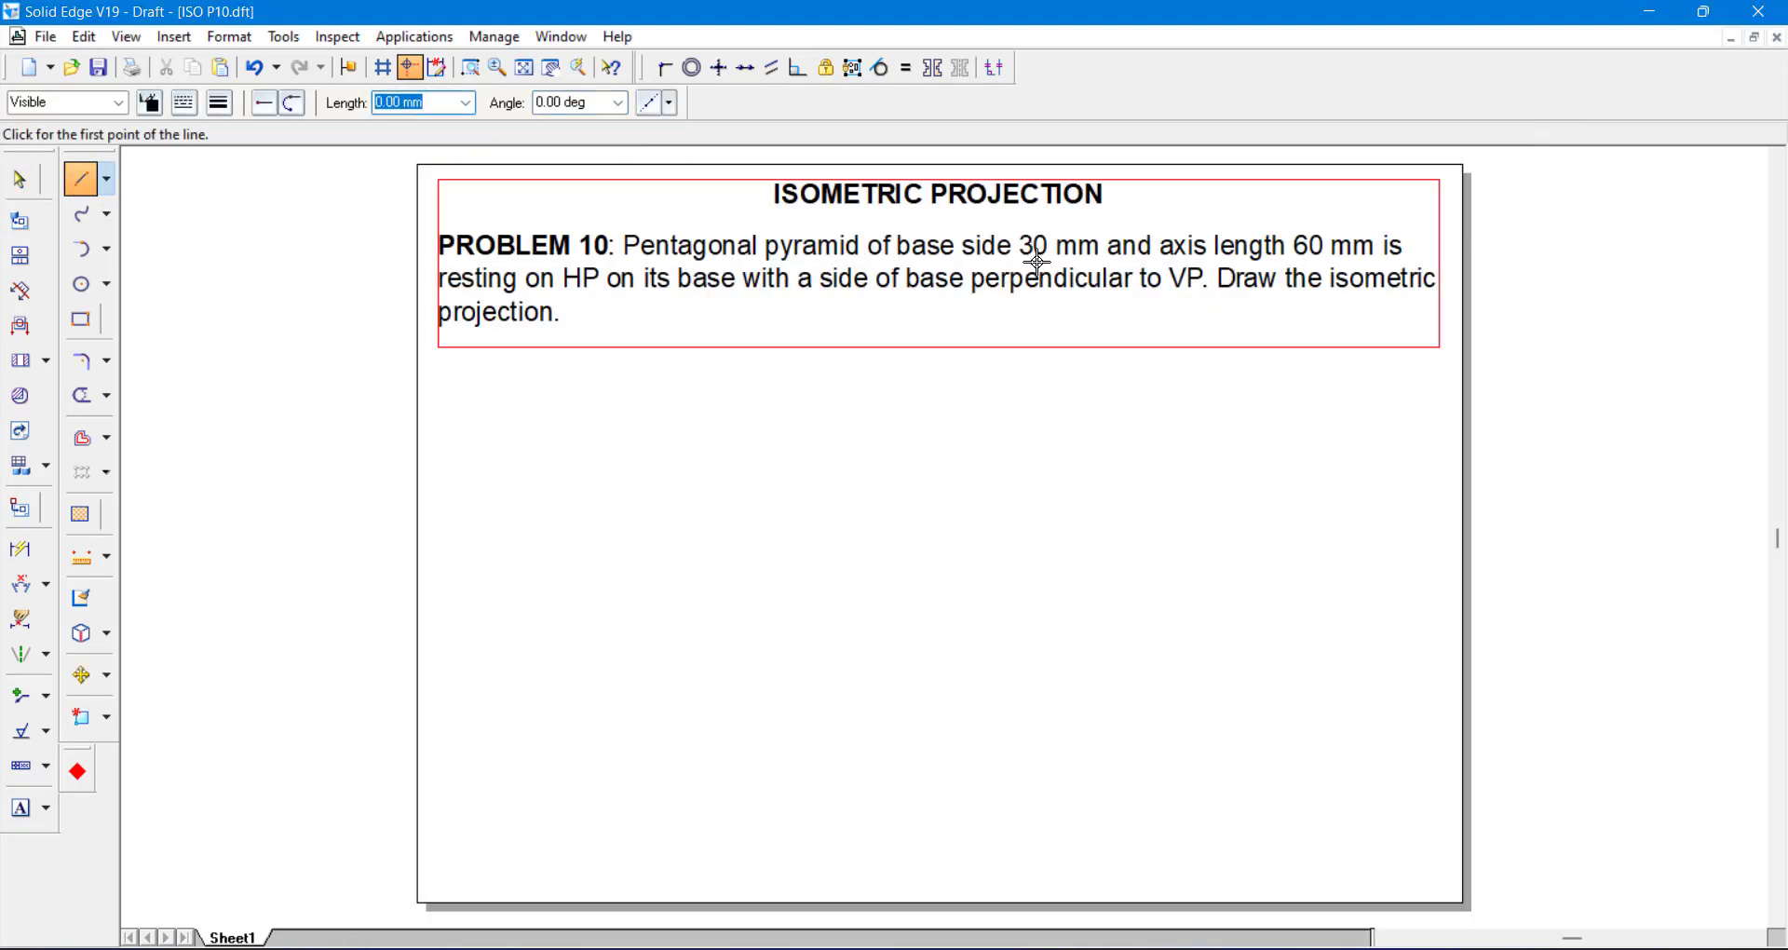
Place a five-sided regular pentagon, defined by flat length, at the lower left of the sheet.
key("Escape")
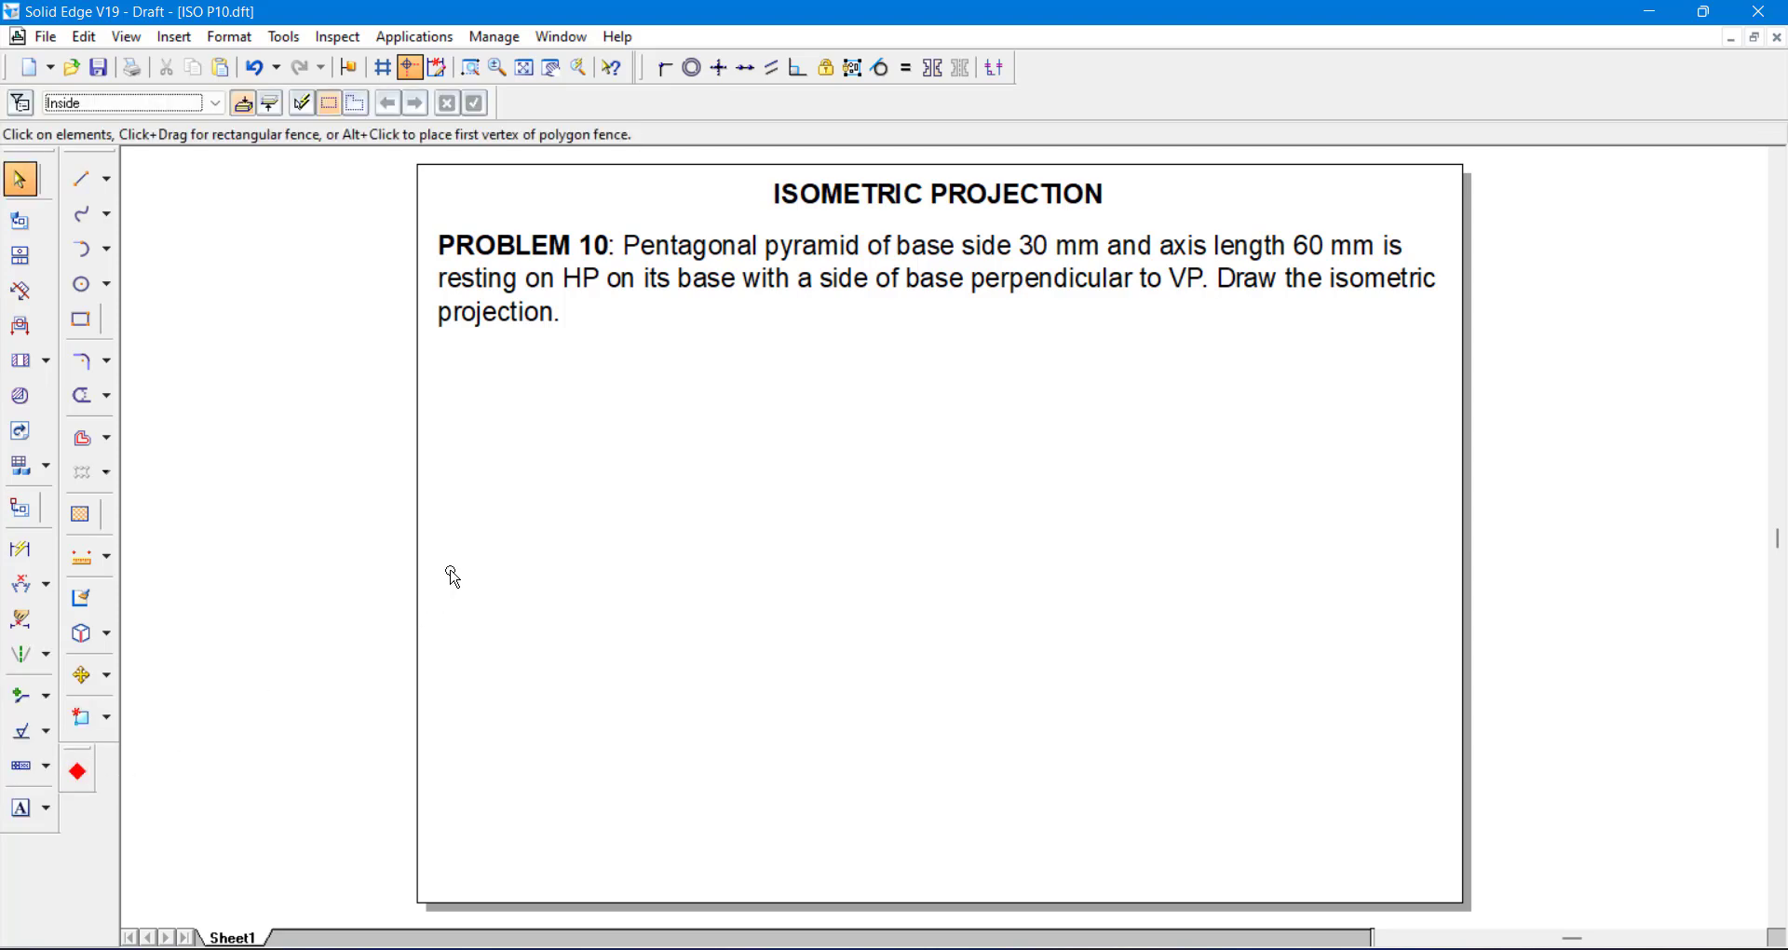
left_click(720, 424)
left_click_drag(790, 483, 727, 477)
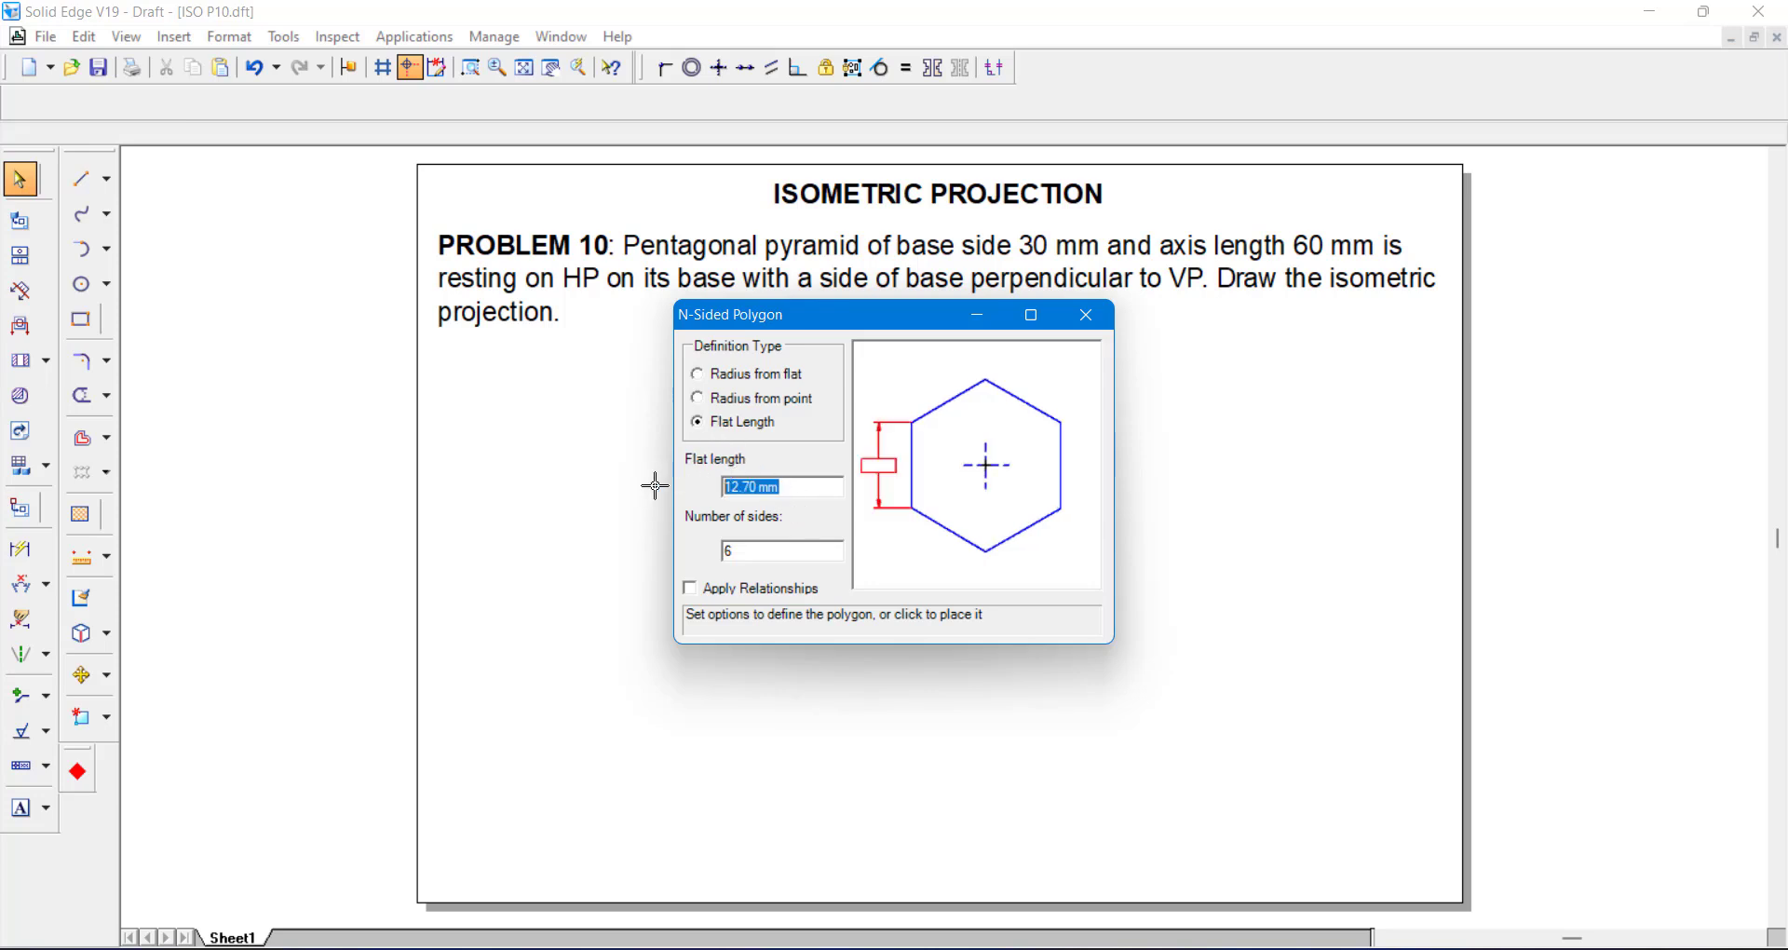
type("3")
type("5")
left_click(603, 757)
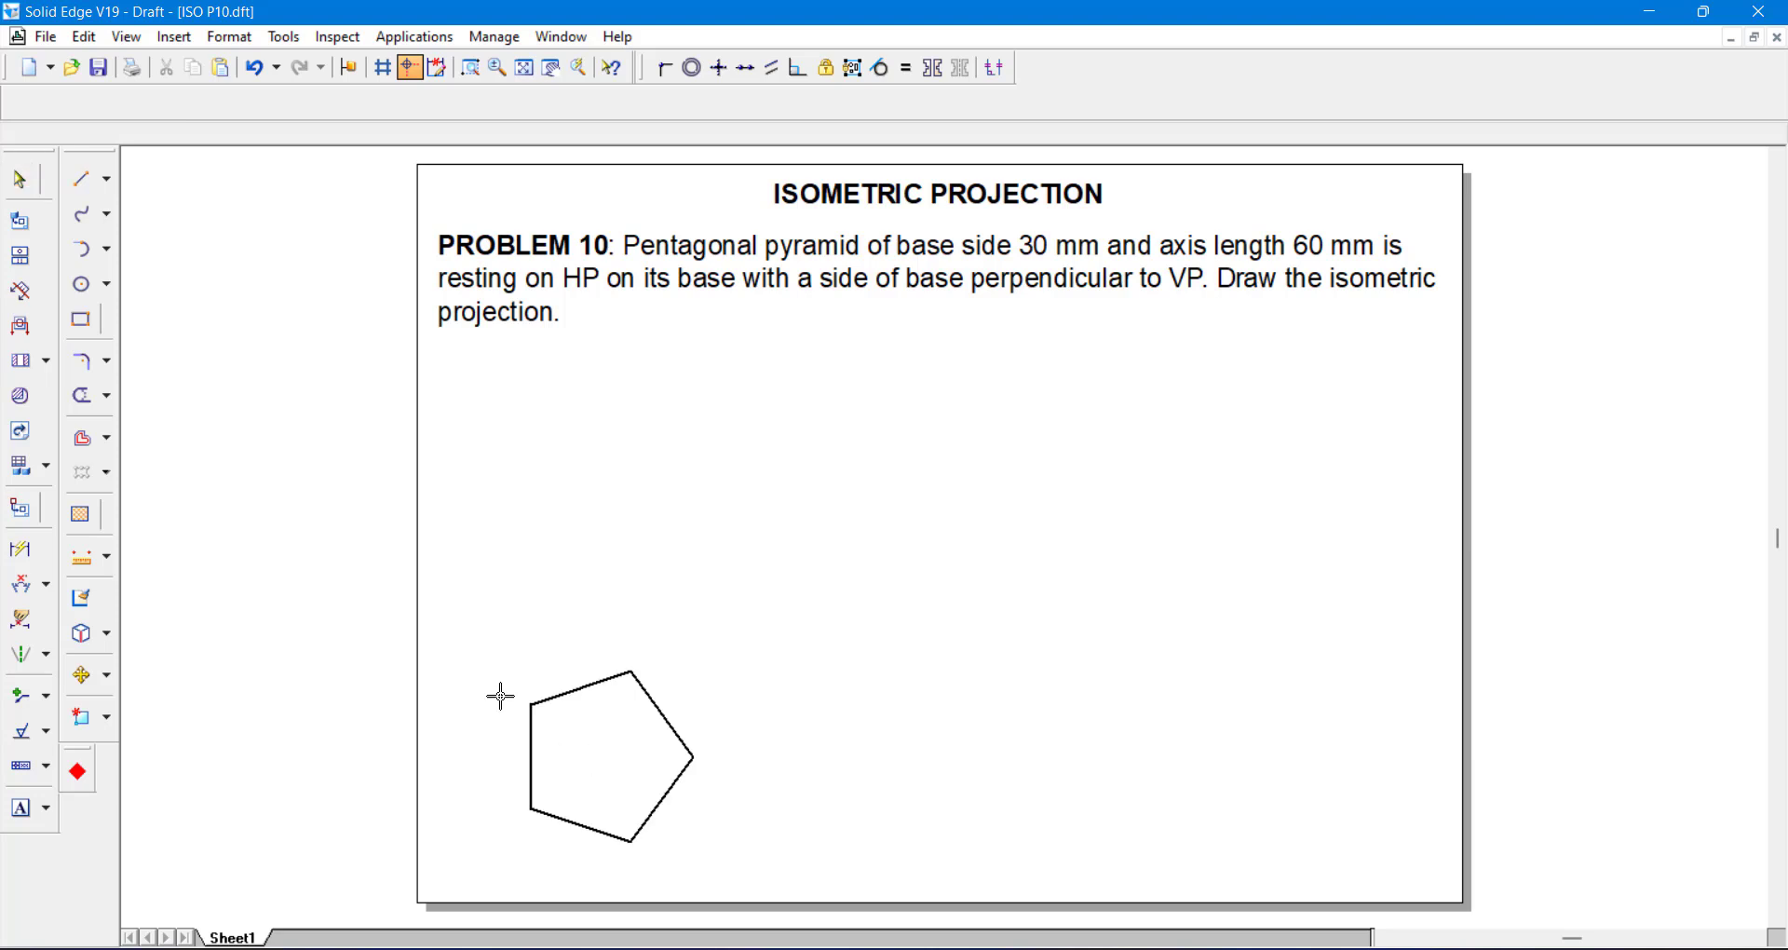
Draw a vertical line through the lower-left vertex and a horizontal baseline through the bottom vertex.
left_click(80, 178)
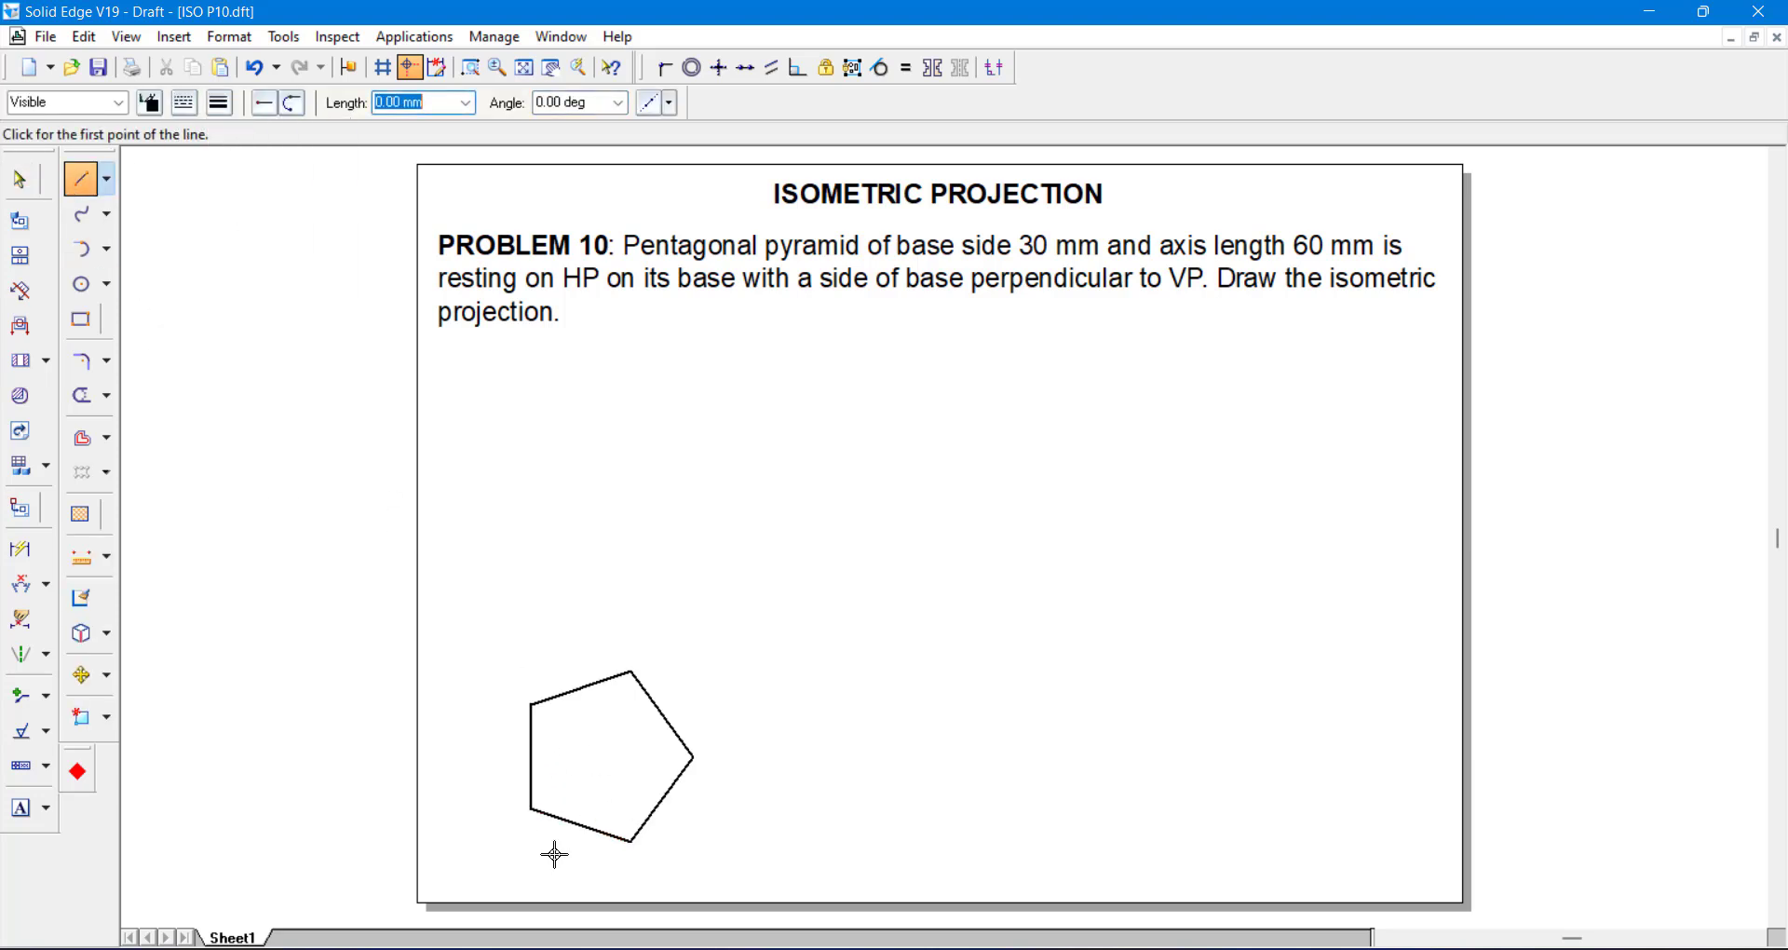
left_click(530, 808)
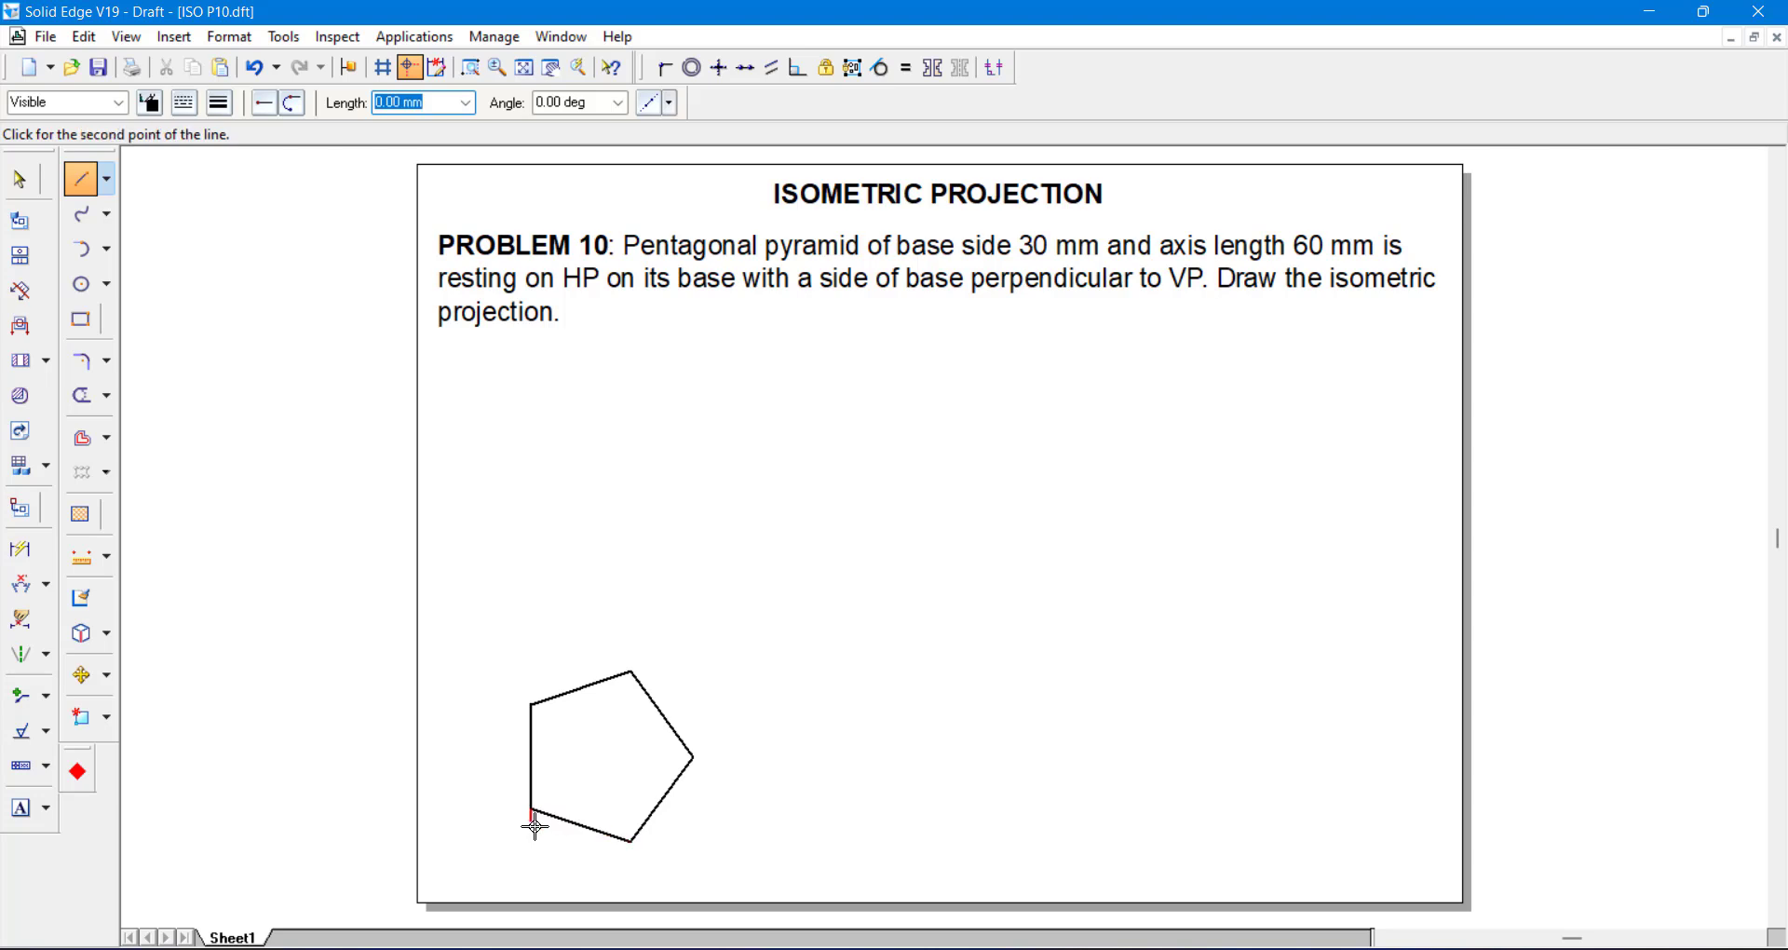
left_click(527, 876)
right_click(610, 855)
left_click(632, 842)
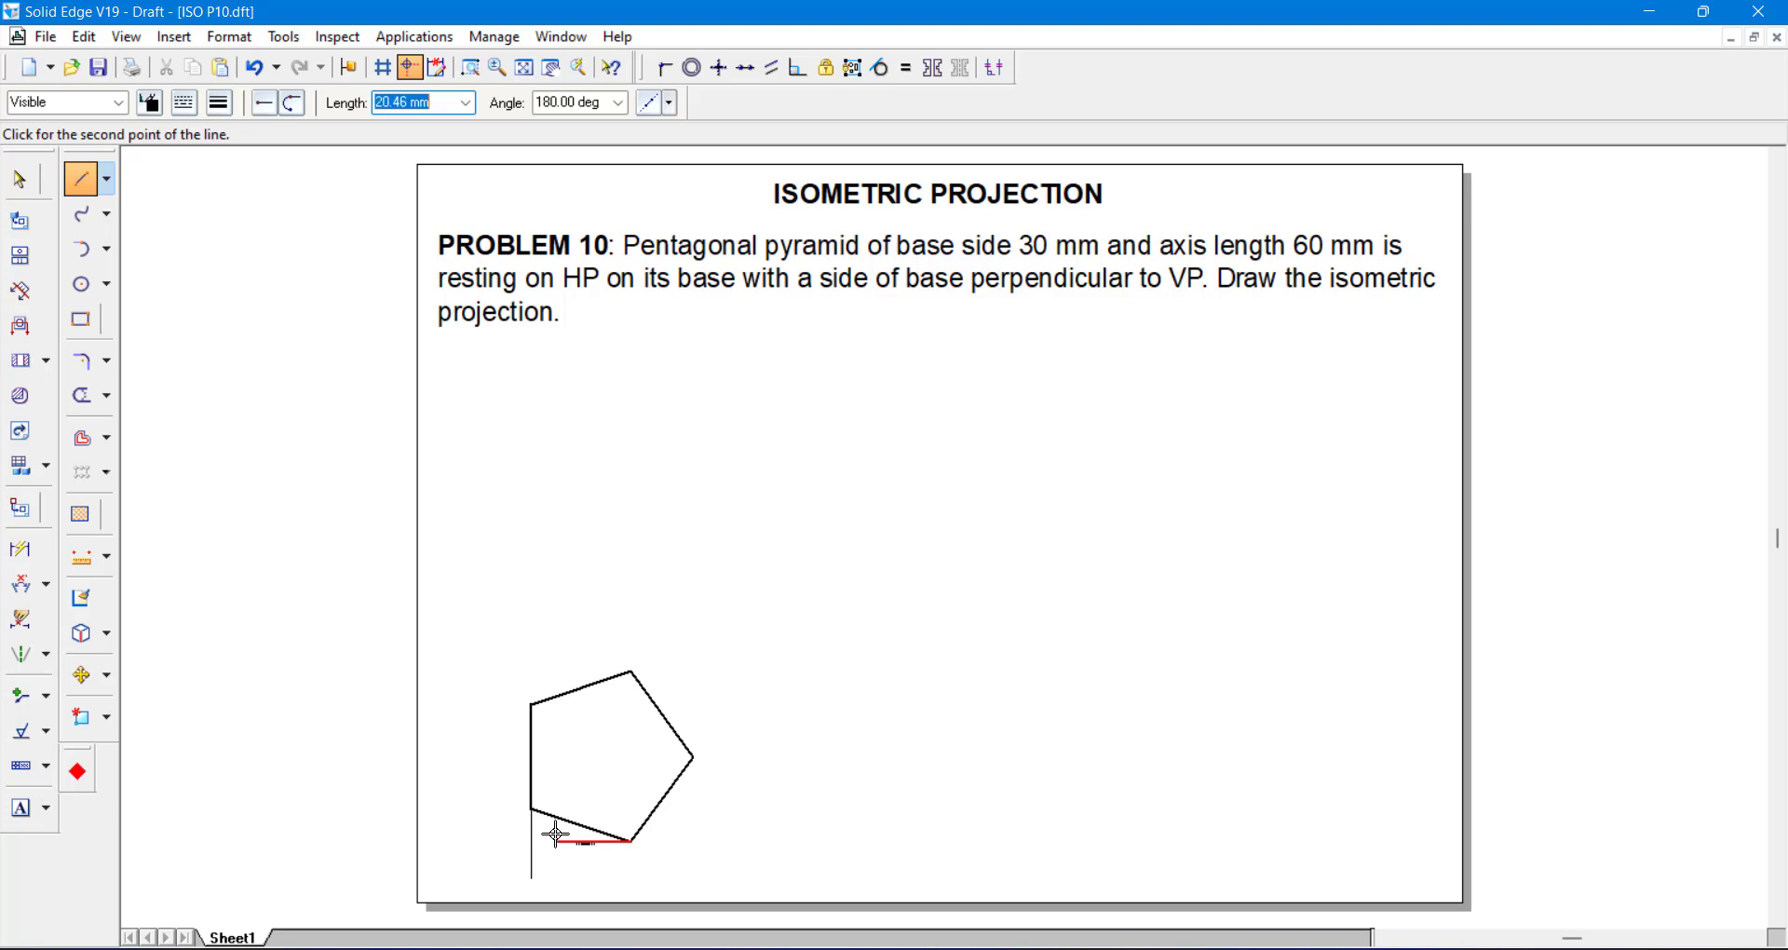
left_click(490, 831)
right_click(490, 831)
left_click(629, 842)
left_click(745, 842)
right_click(724, 777)
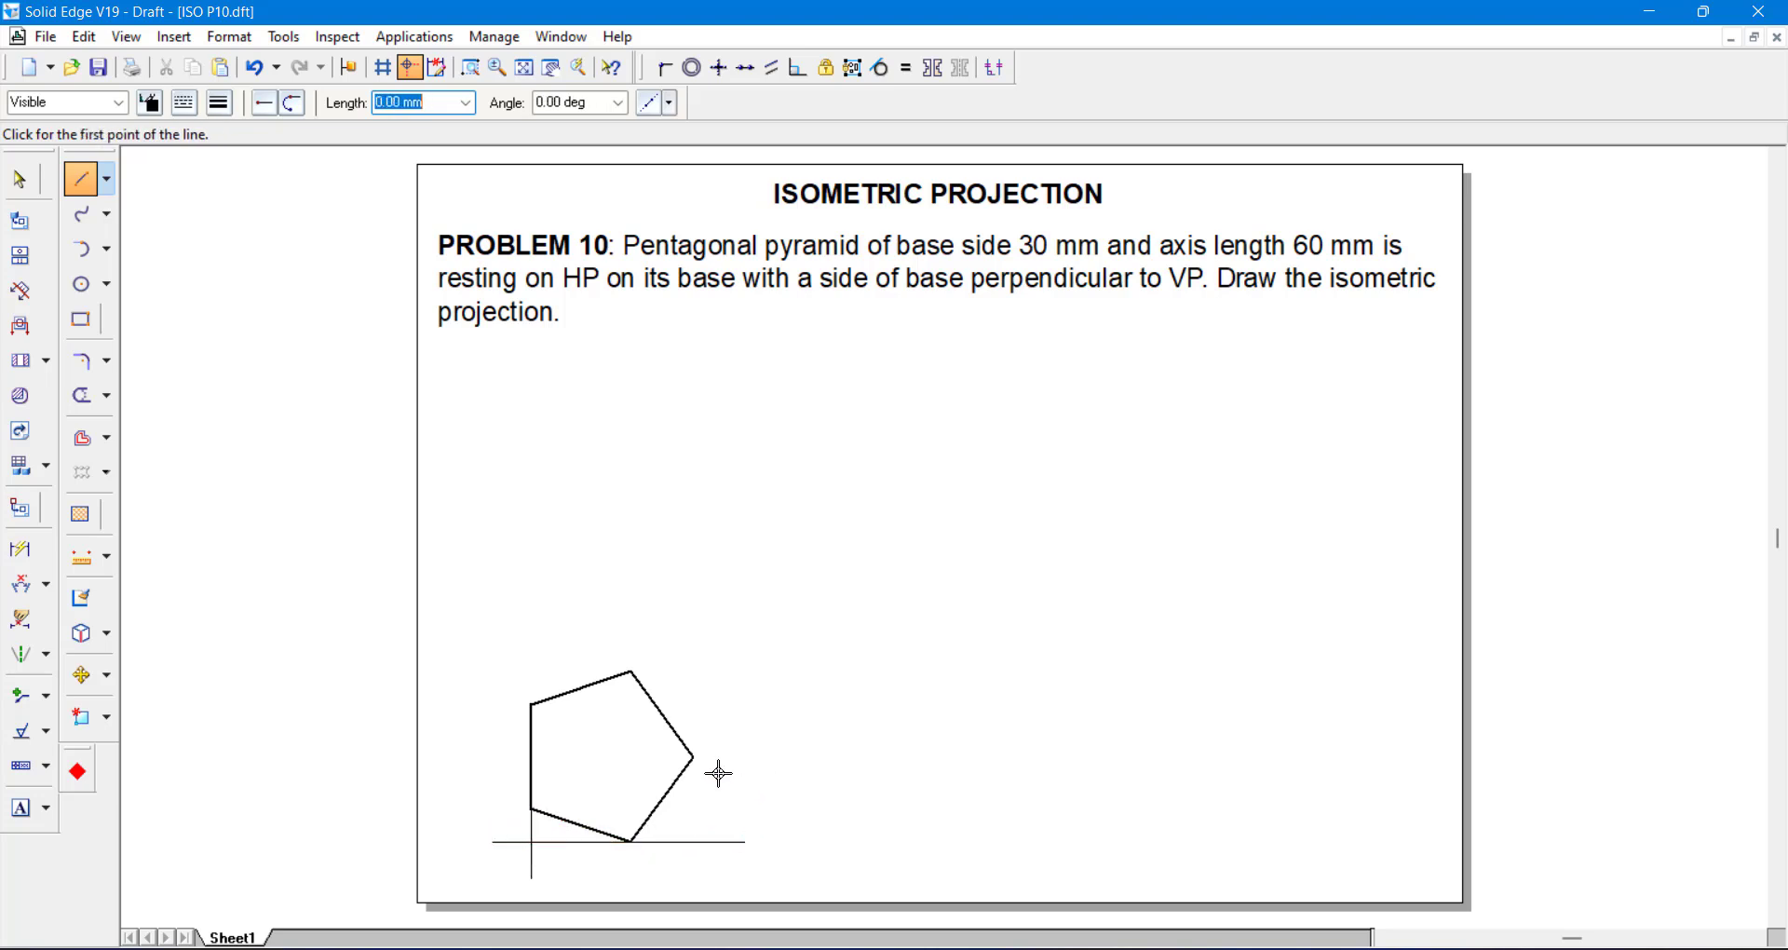
Draw a full vertical line through the right vertex and a top line through the top vertex.
left_click(690, 756)
right_click(699, 754)
left_click(694, 756)
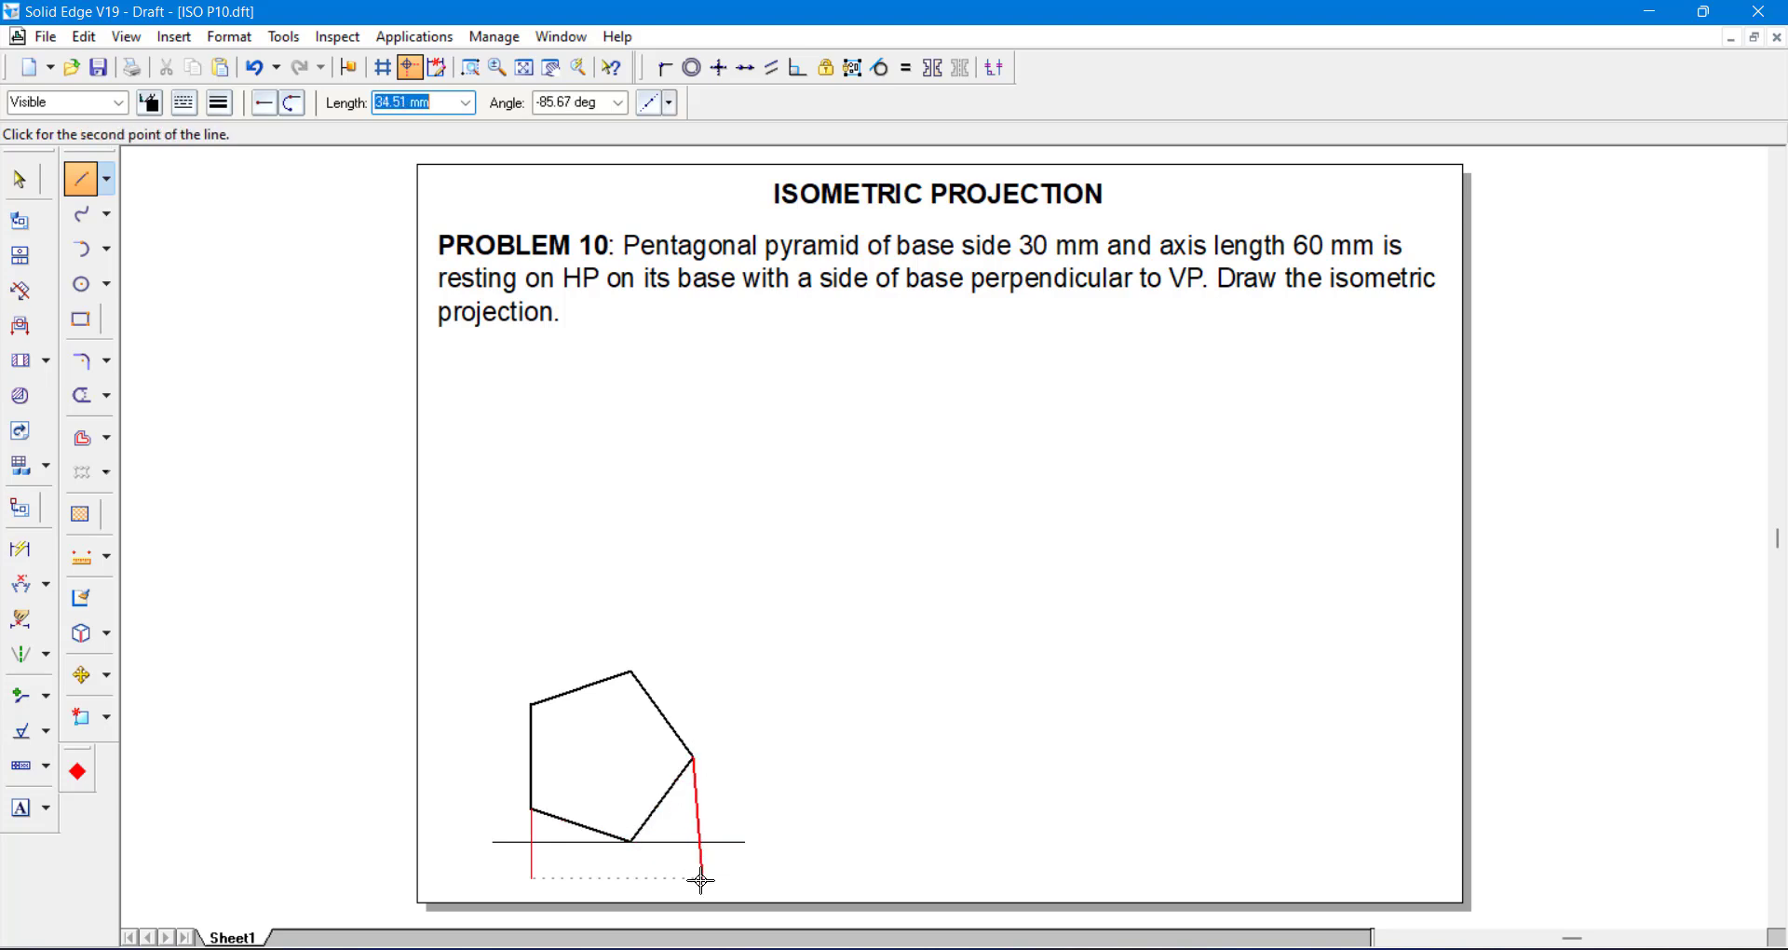
left_click(694, 878)
right_click(745, 765)
left_click(694, 756)
left_click(693, 616)
right_click(646, 626)
left_click(632, 670)
left_click(776, 671)
right_click(773, 671)
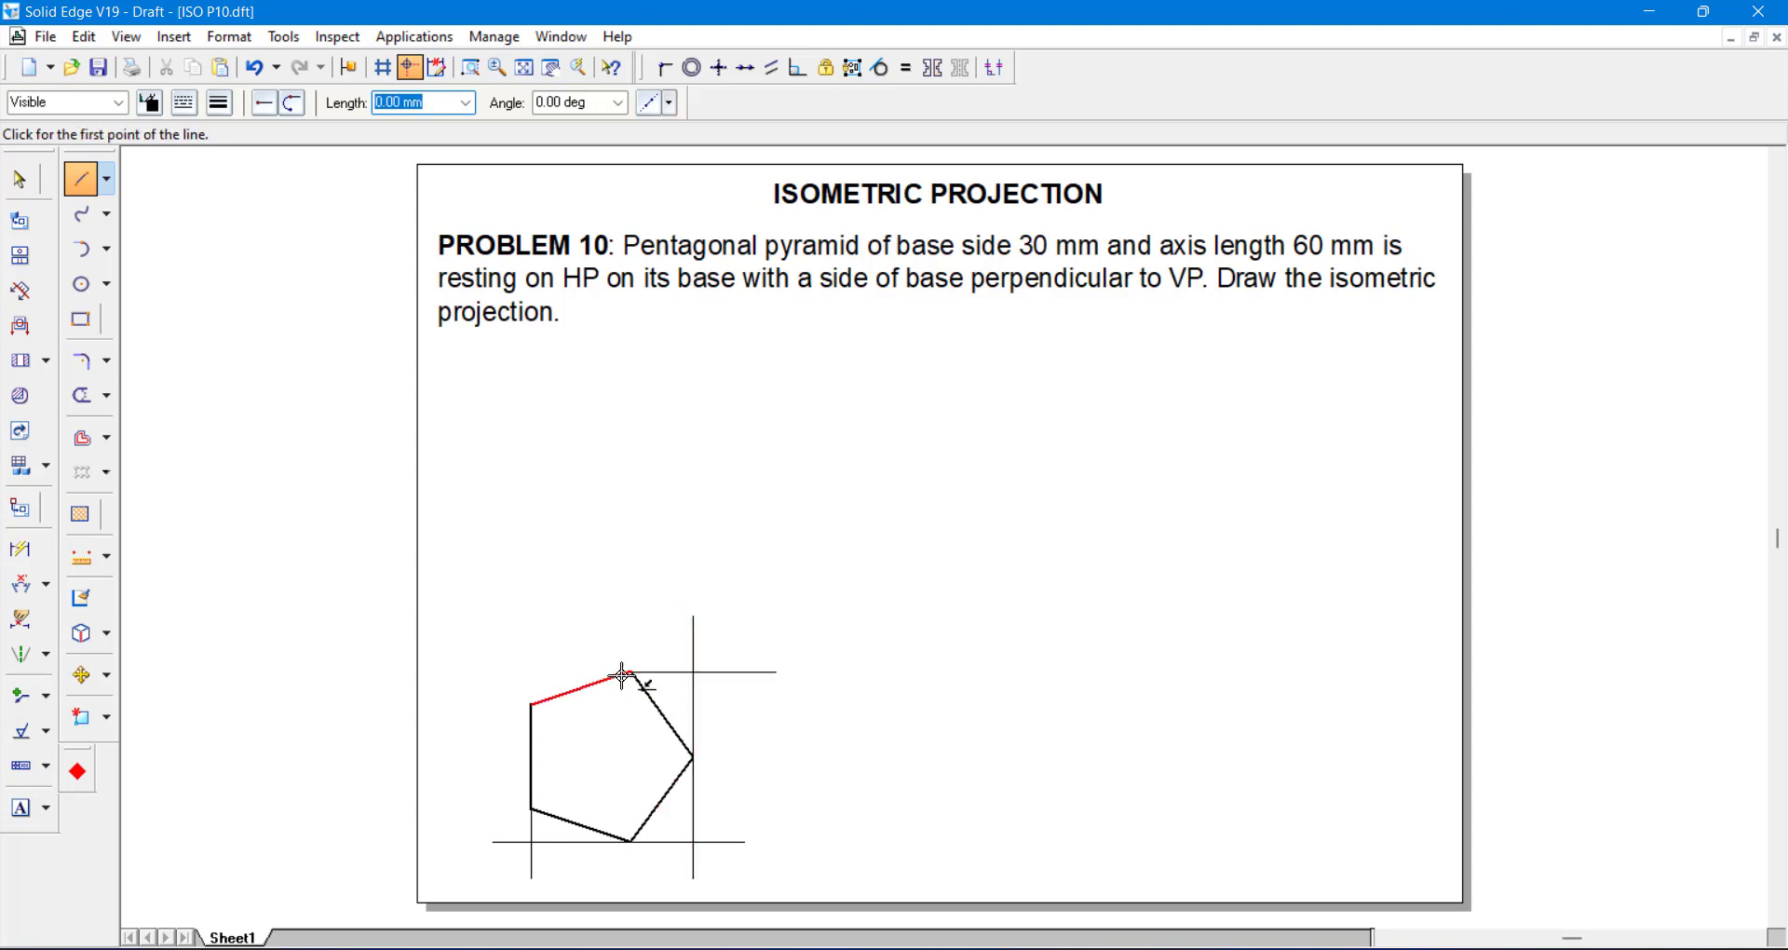
Extend the top line left, add a vertical through the left vertex, and trim overhanging ends.
left_click(632, 671)
left_click(468, 670)
right_click(467, 606)
left_click(531, 706)
right_click(527, 680)
left_click(529, 705)
left_click(530, 616)
right_click(477, 562)
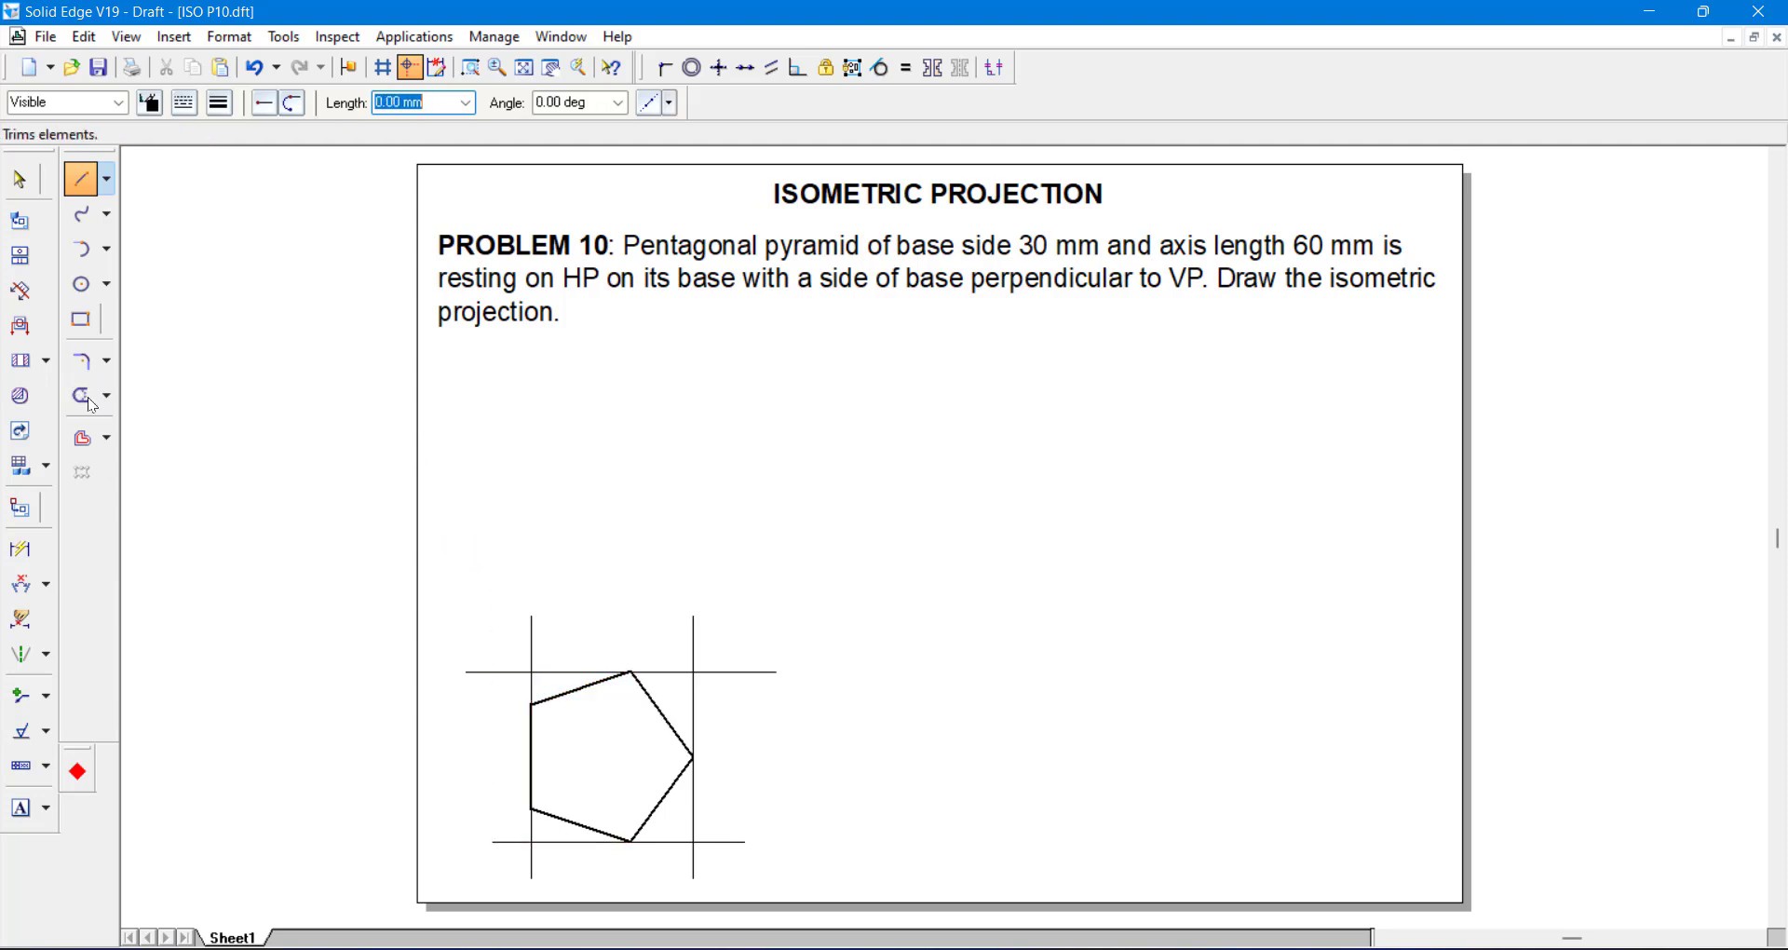
left_click(83, 396)
mouse_move(469, 688)
left_mouse_down()
mouse_move(542, 640)
mouse_move(725, 668)
mouse_move(717, 840)
mouse_move(591, 858)
mouse_move(499, 836)
left_mouse_up()
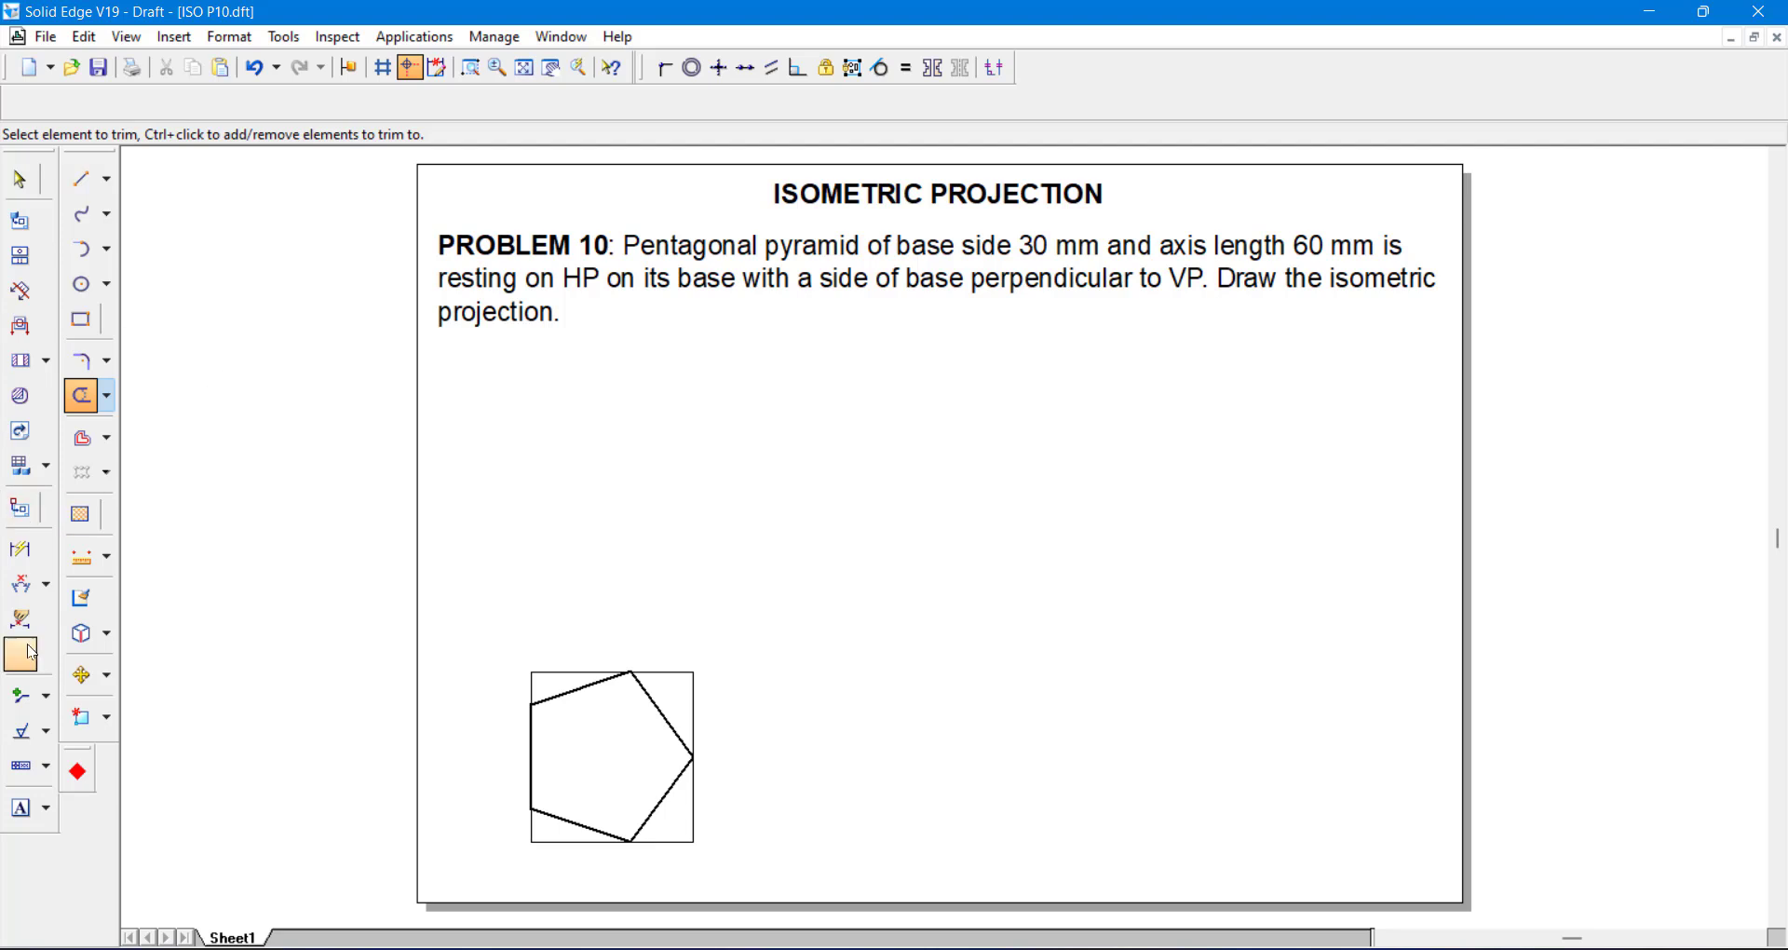
Dimension the left side: 30 for the pentagon's left edge and 9.27 for the lower offset.
left_click(20, 549)
left_click(530, 741)
left_click(482, 749)
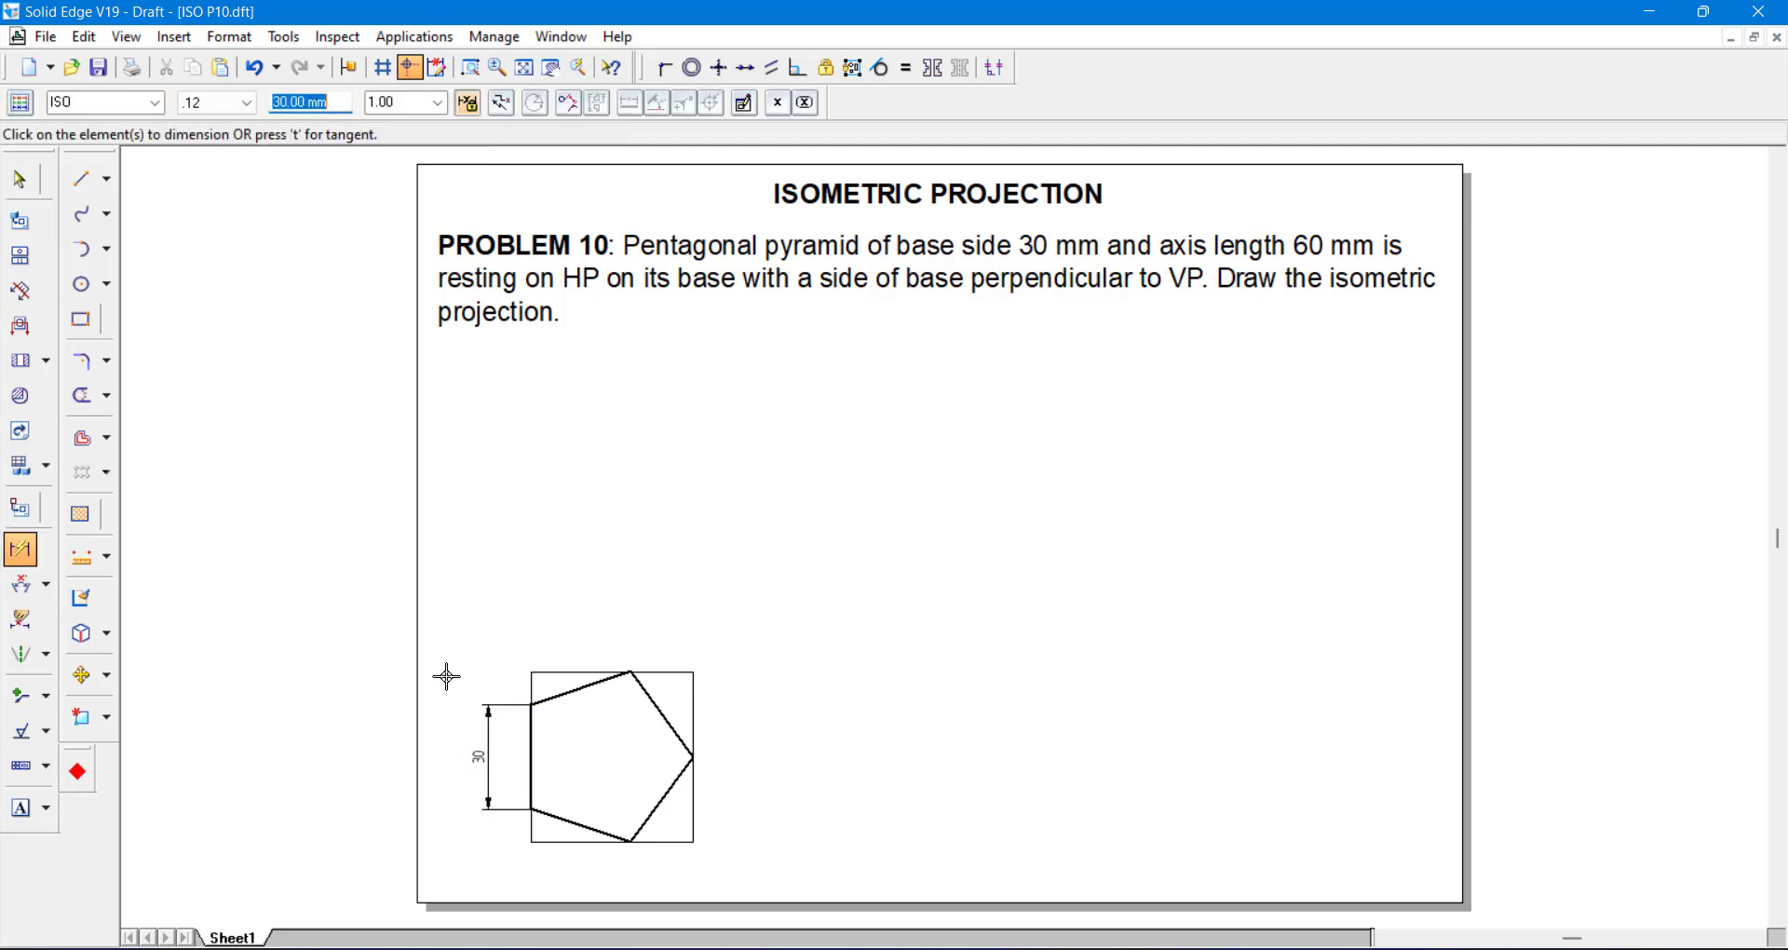
left_click(524, 834)
key("Escape")
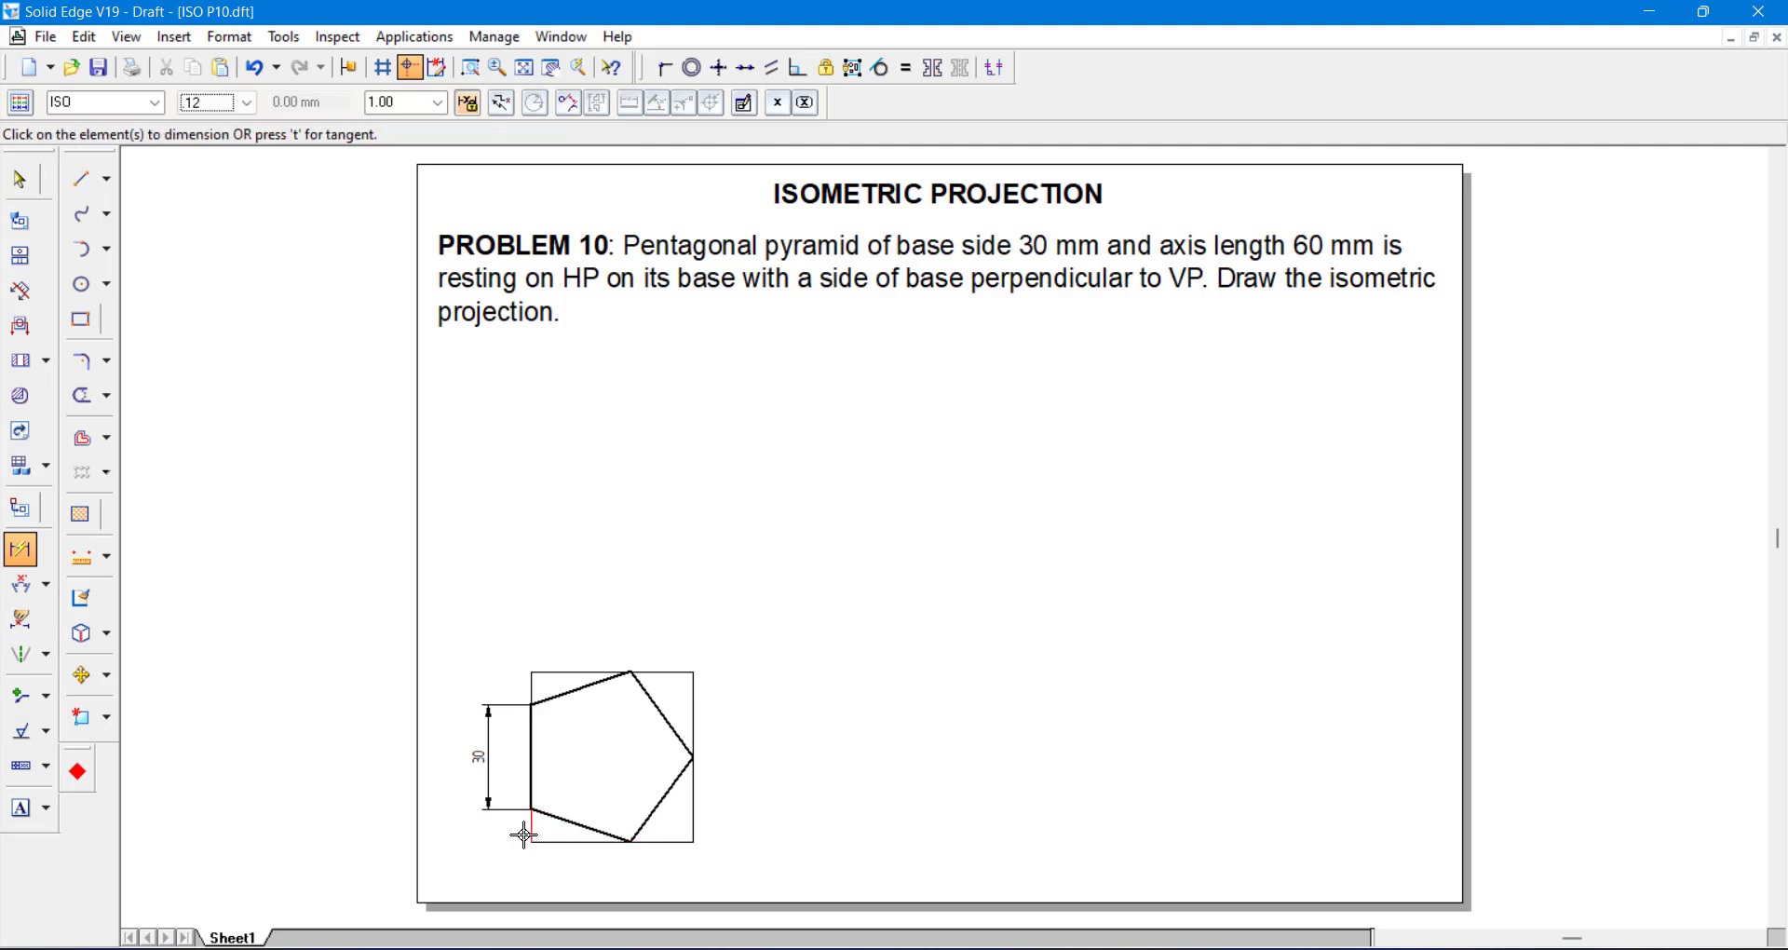
left_click(524, 834)
left_click(490, 838)
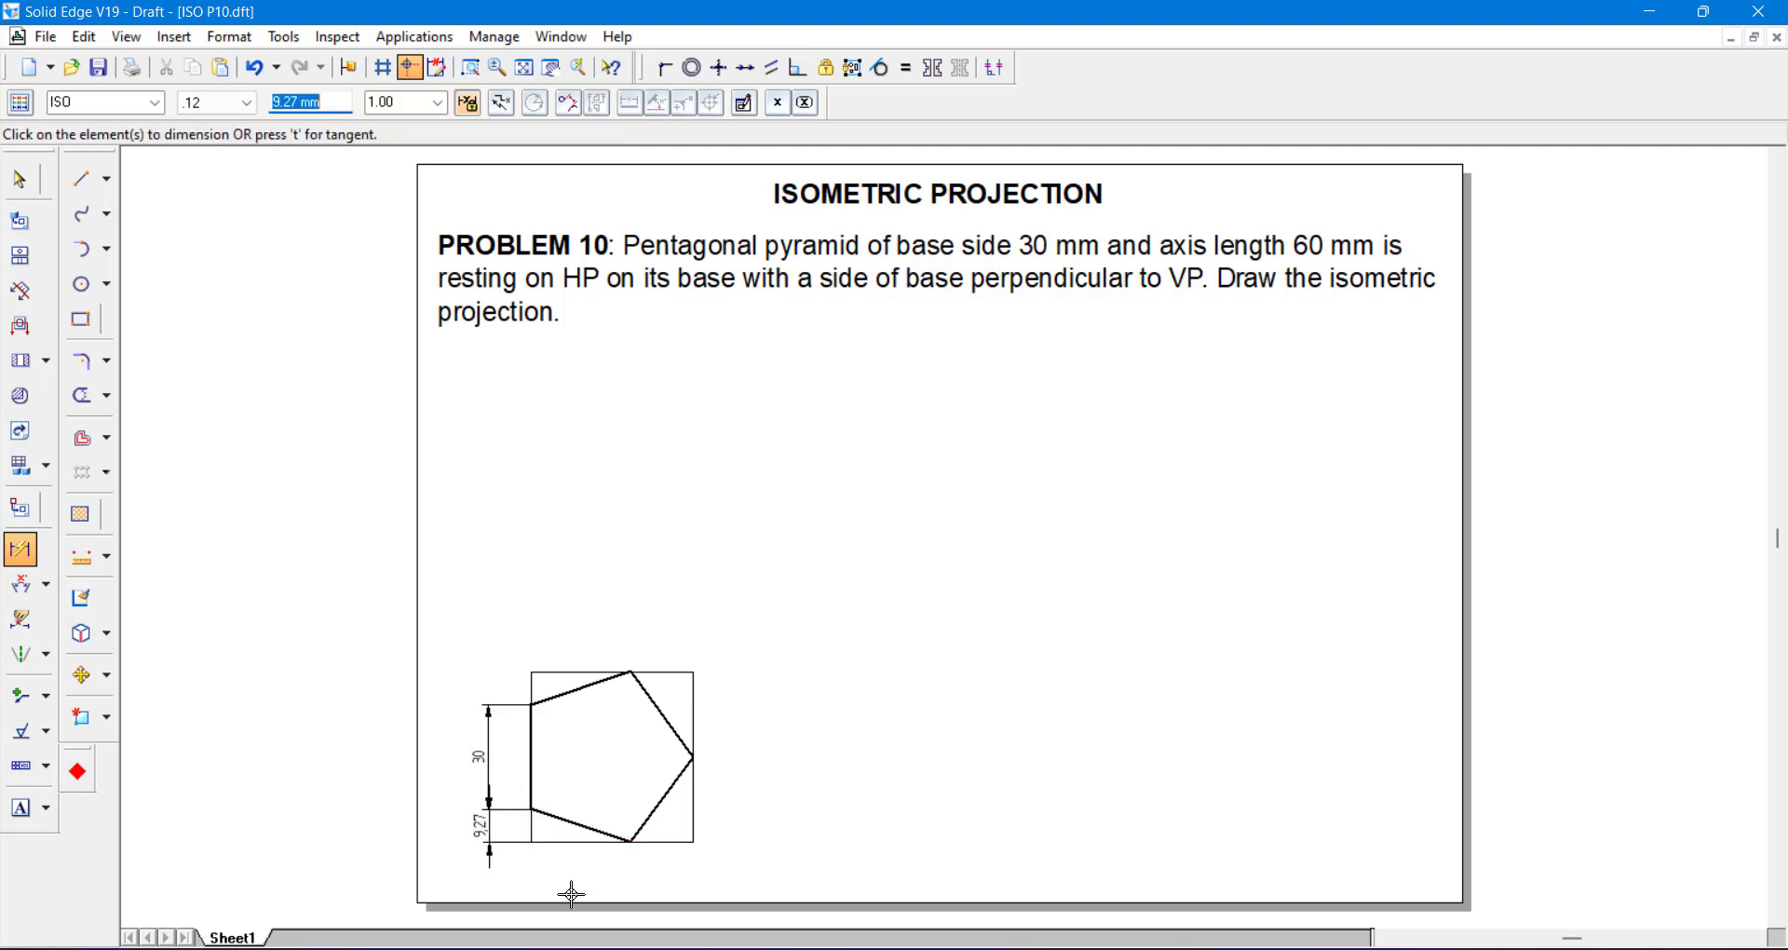
Add 28.53 and 17.63 along the bottom and two 24.27 dimensions on the right.
left_click(563, 843)
left_click(580, 889)
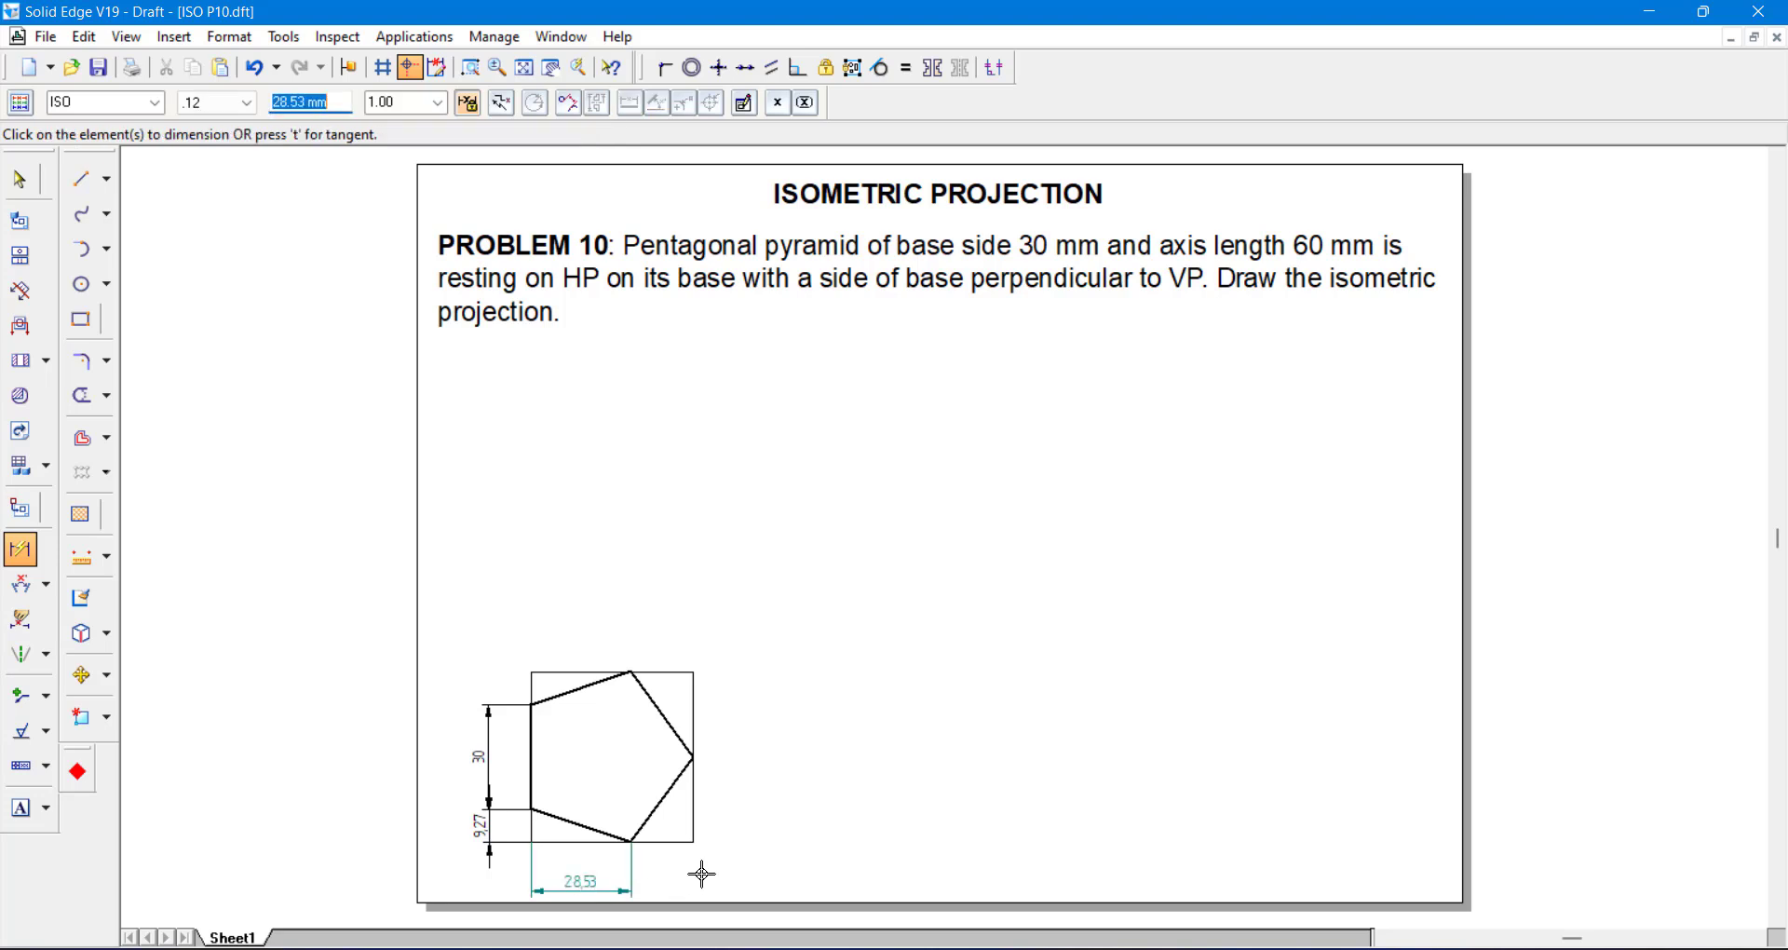
left_click(670, 842)
left_click(689, 890)
left_click(695, 802)
left_click(736, 799)
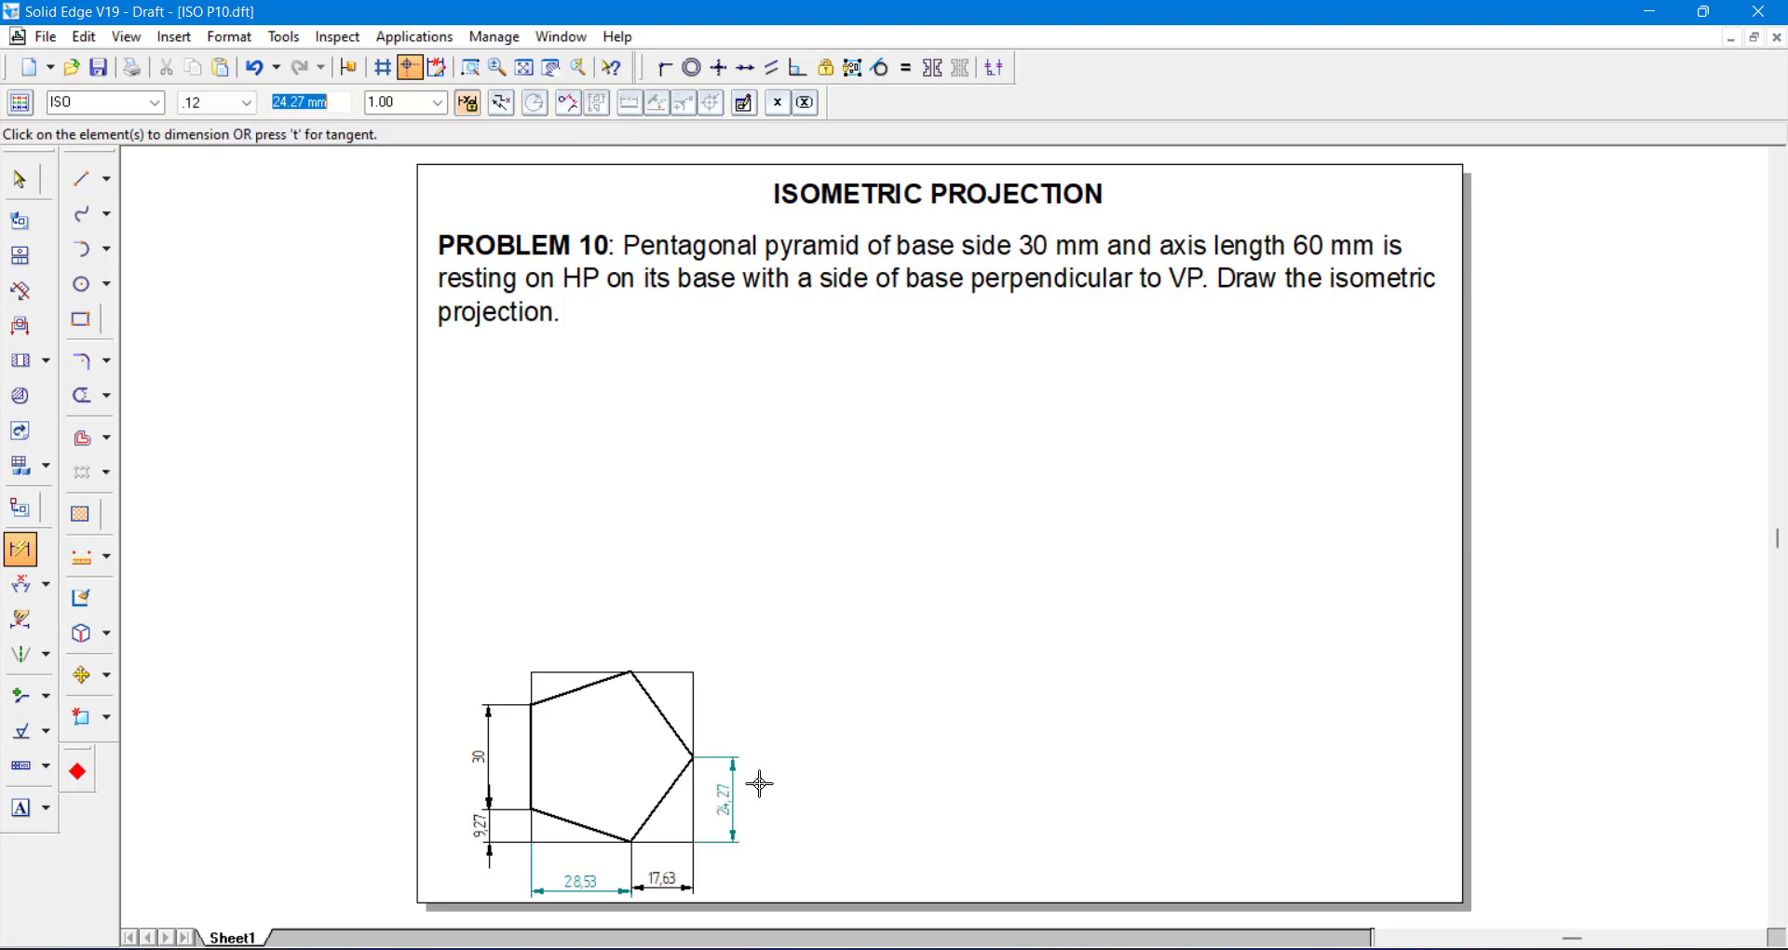
left_click(693, 709)
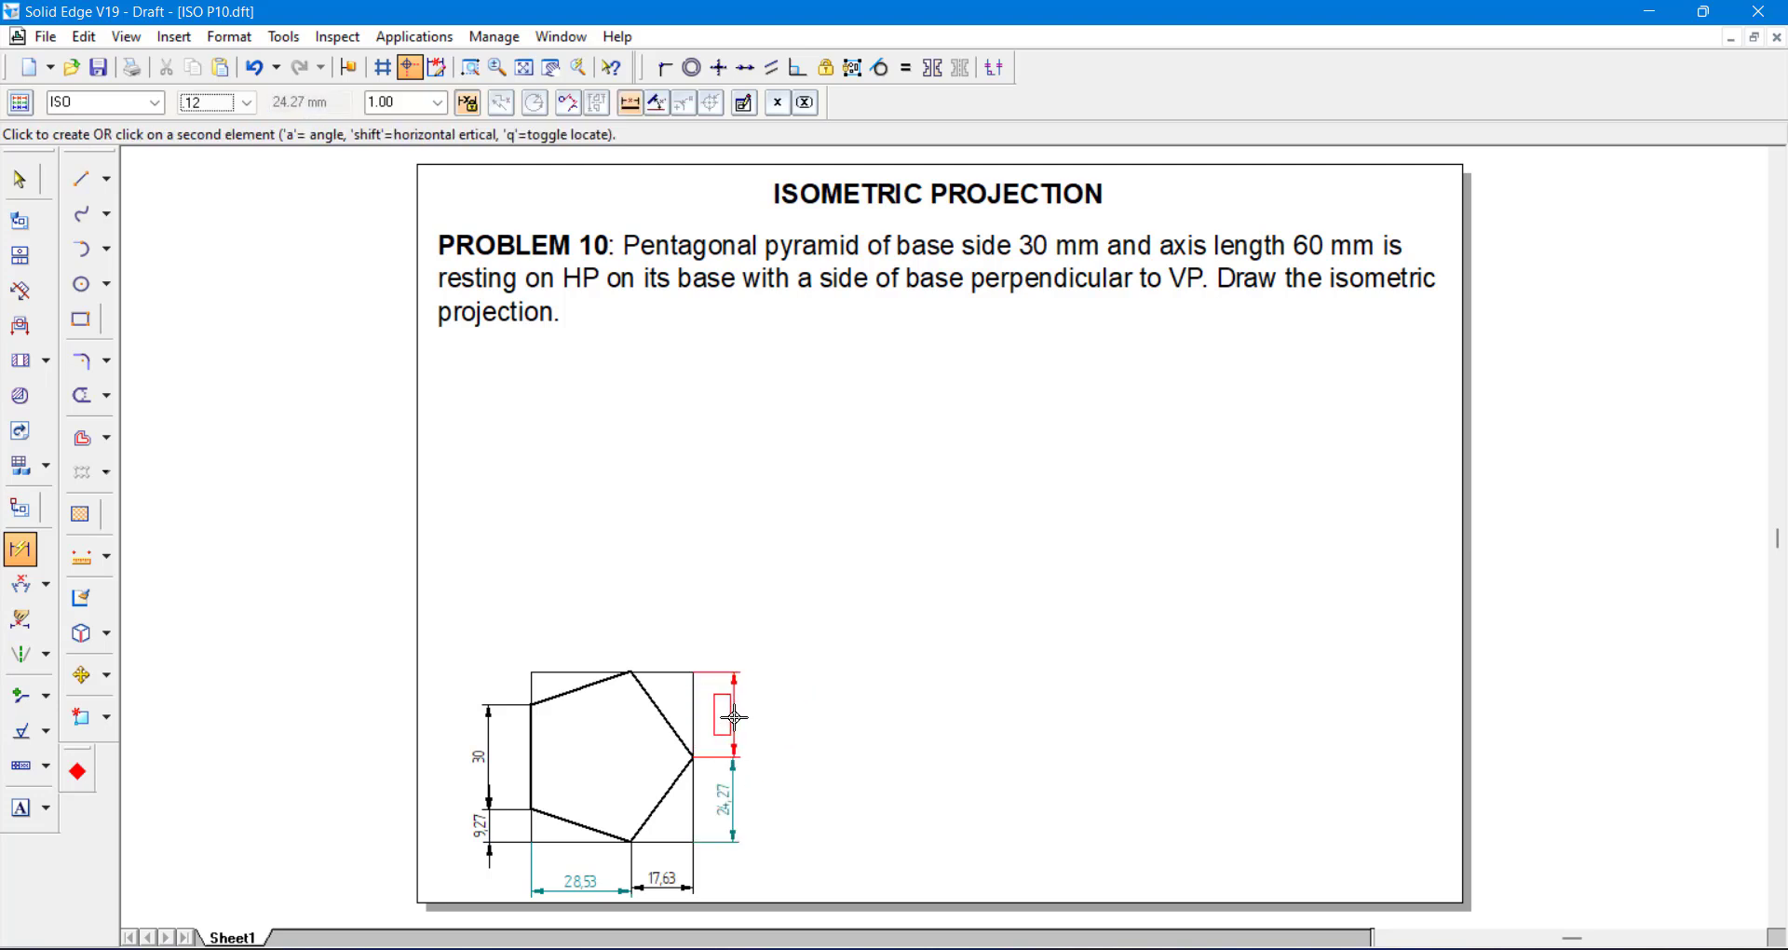
left_click(731, 717)
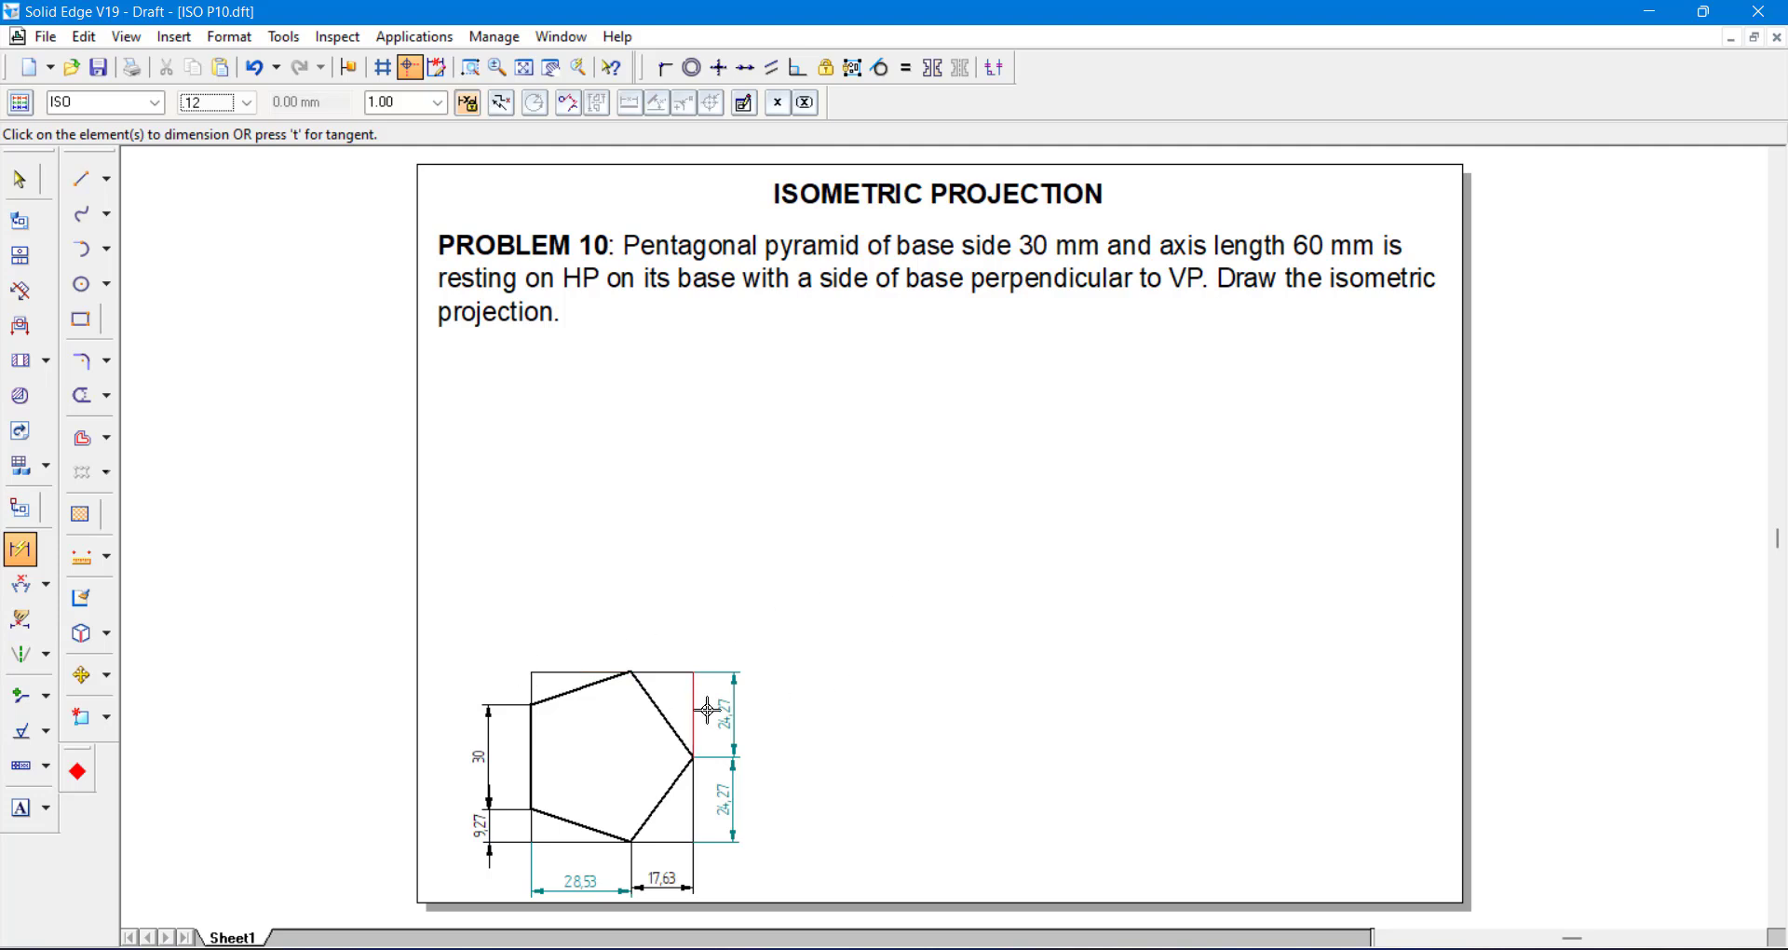
left_click(82, 177)
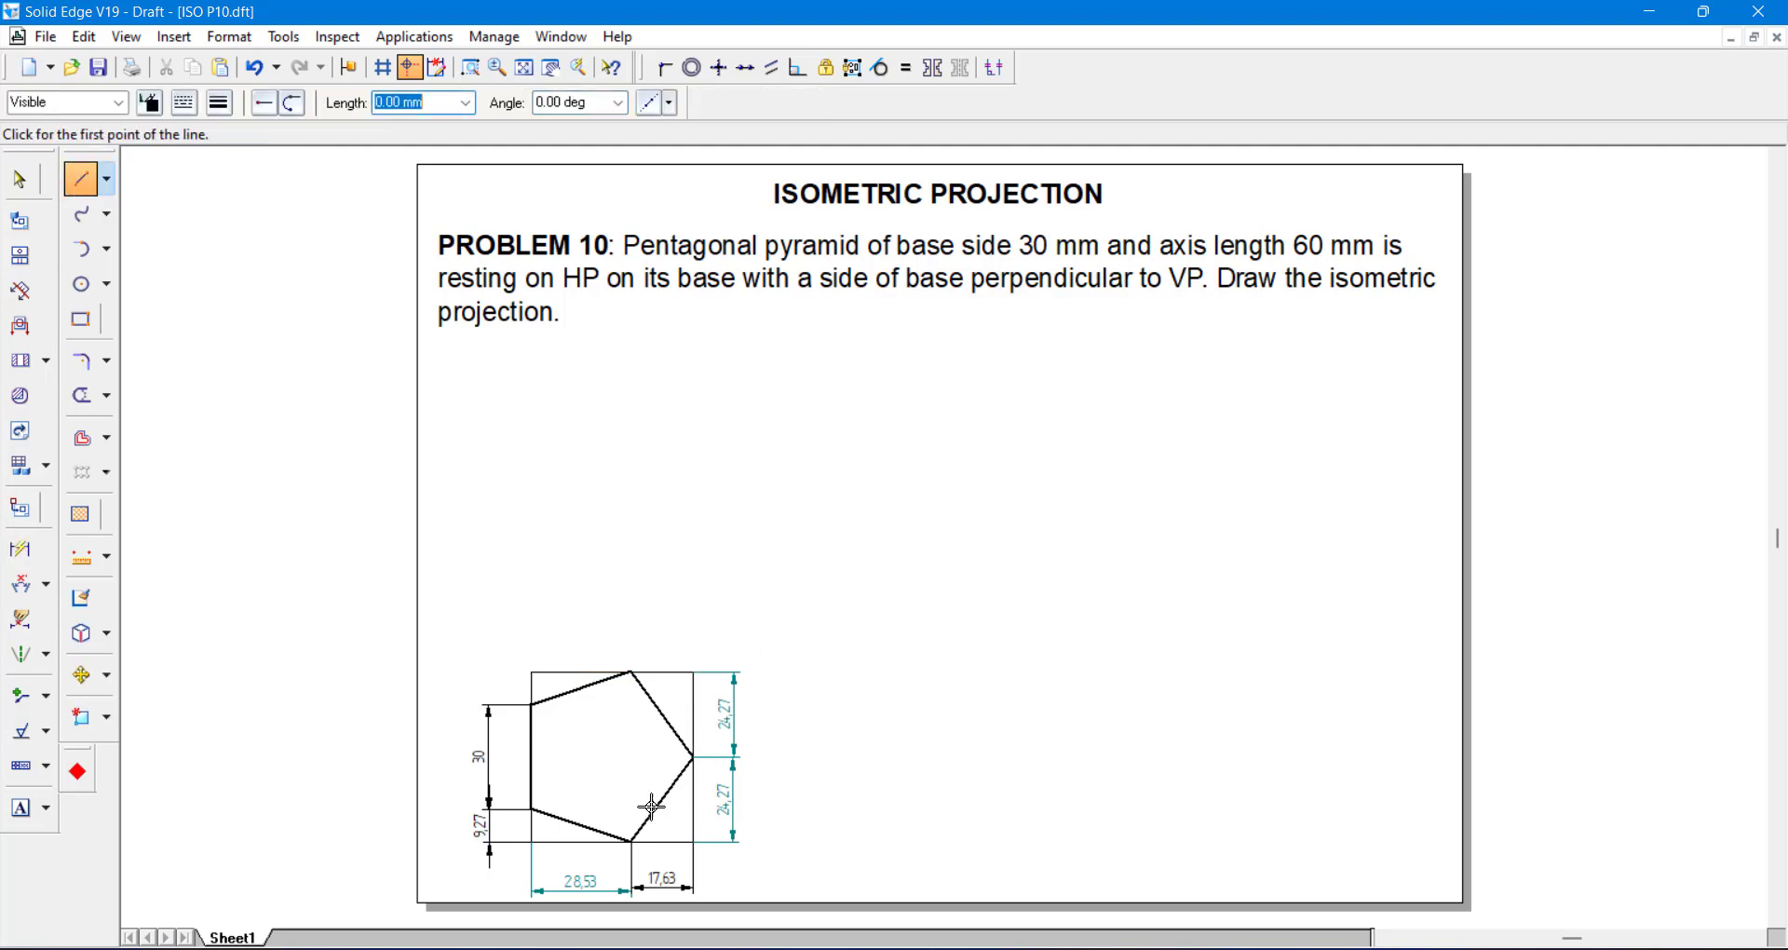
Draw lines joining each pentagon vertex to the centre, trimming the extra lengths past the centre.
left_click(692, 757)
left_click(534, 757)
left_click(631, 672)
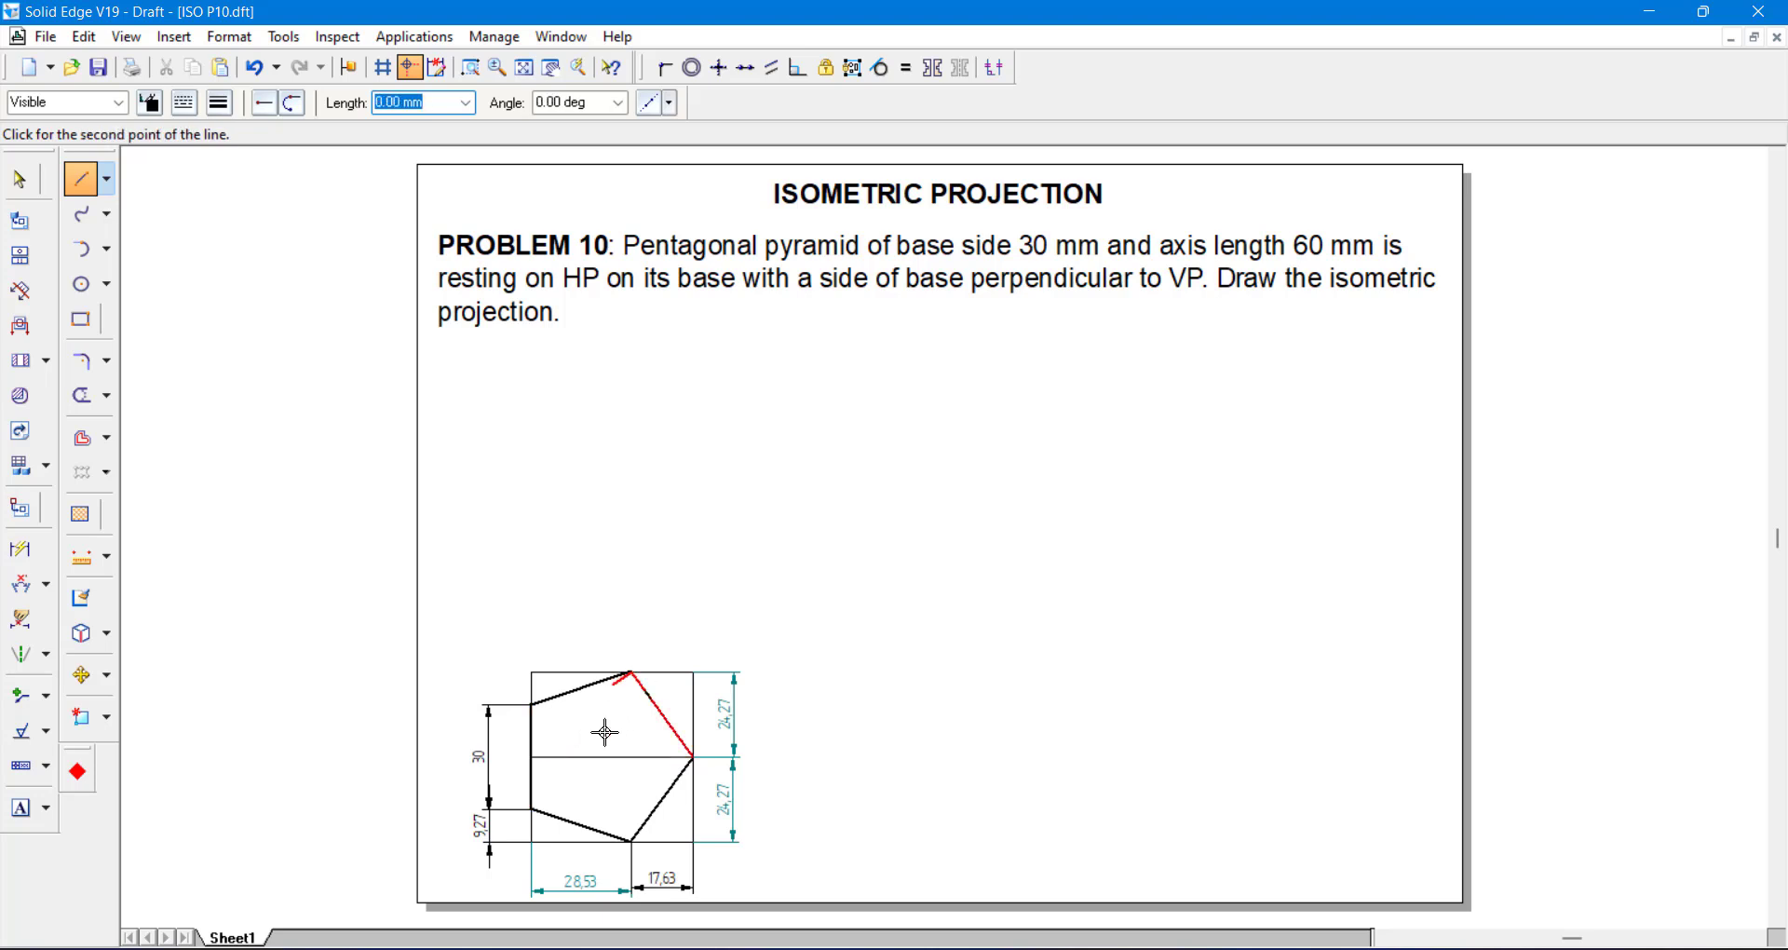
left_click(581, 824)
left_click(631, 841)
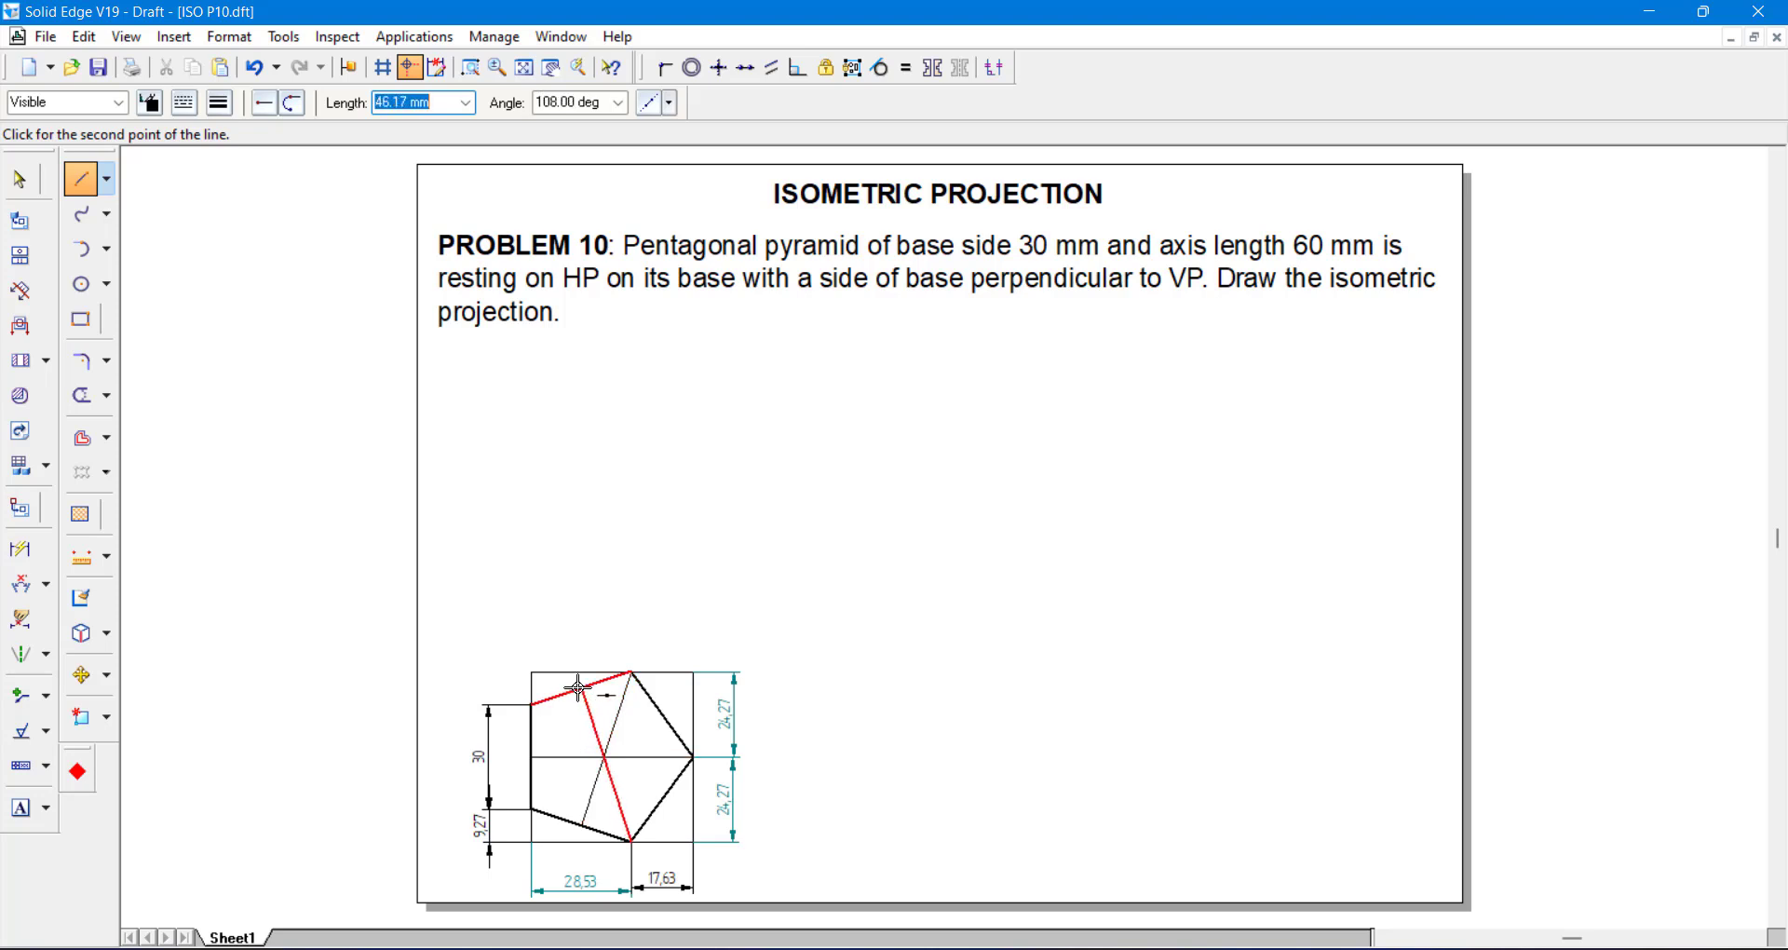
left_click(571, 700)
left_click(532, 705)
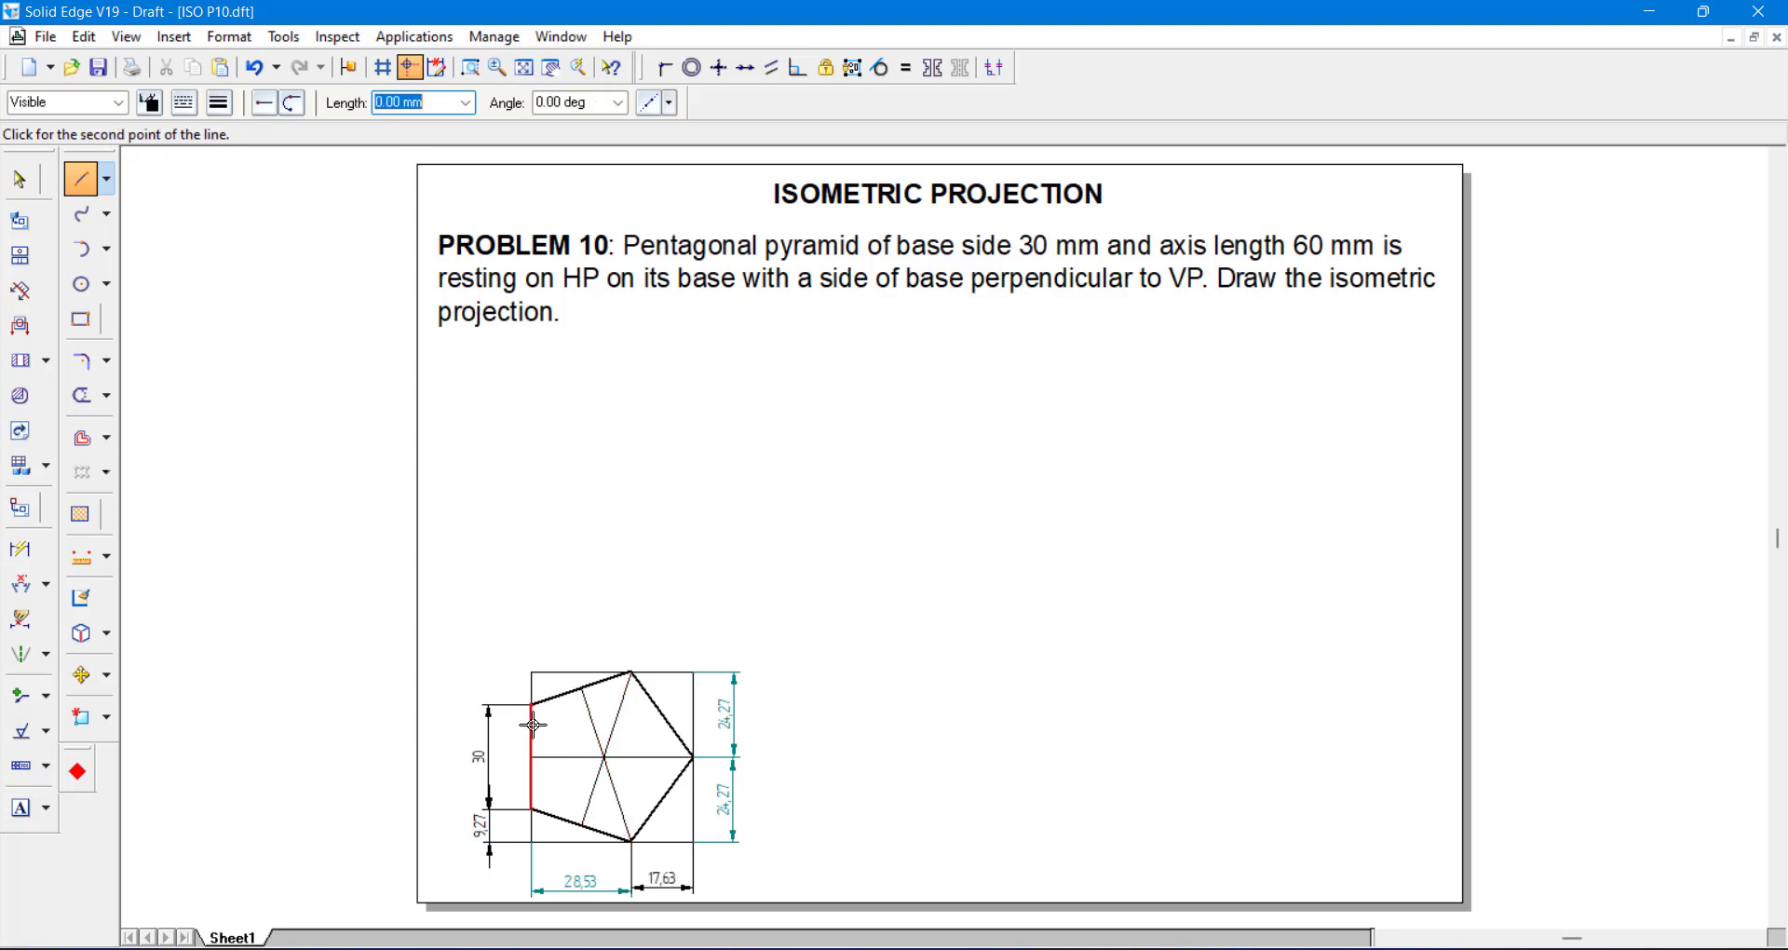
left_click(605, 755)
left_click(532, 809)
left_click(637, 722)
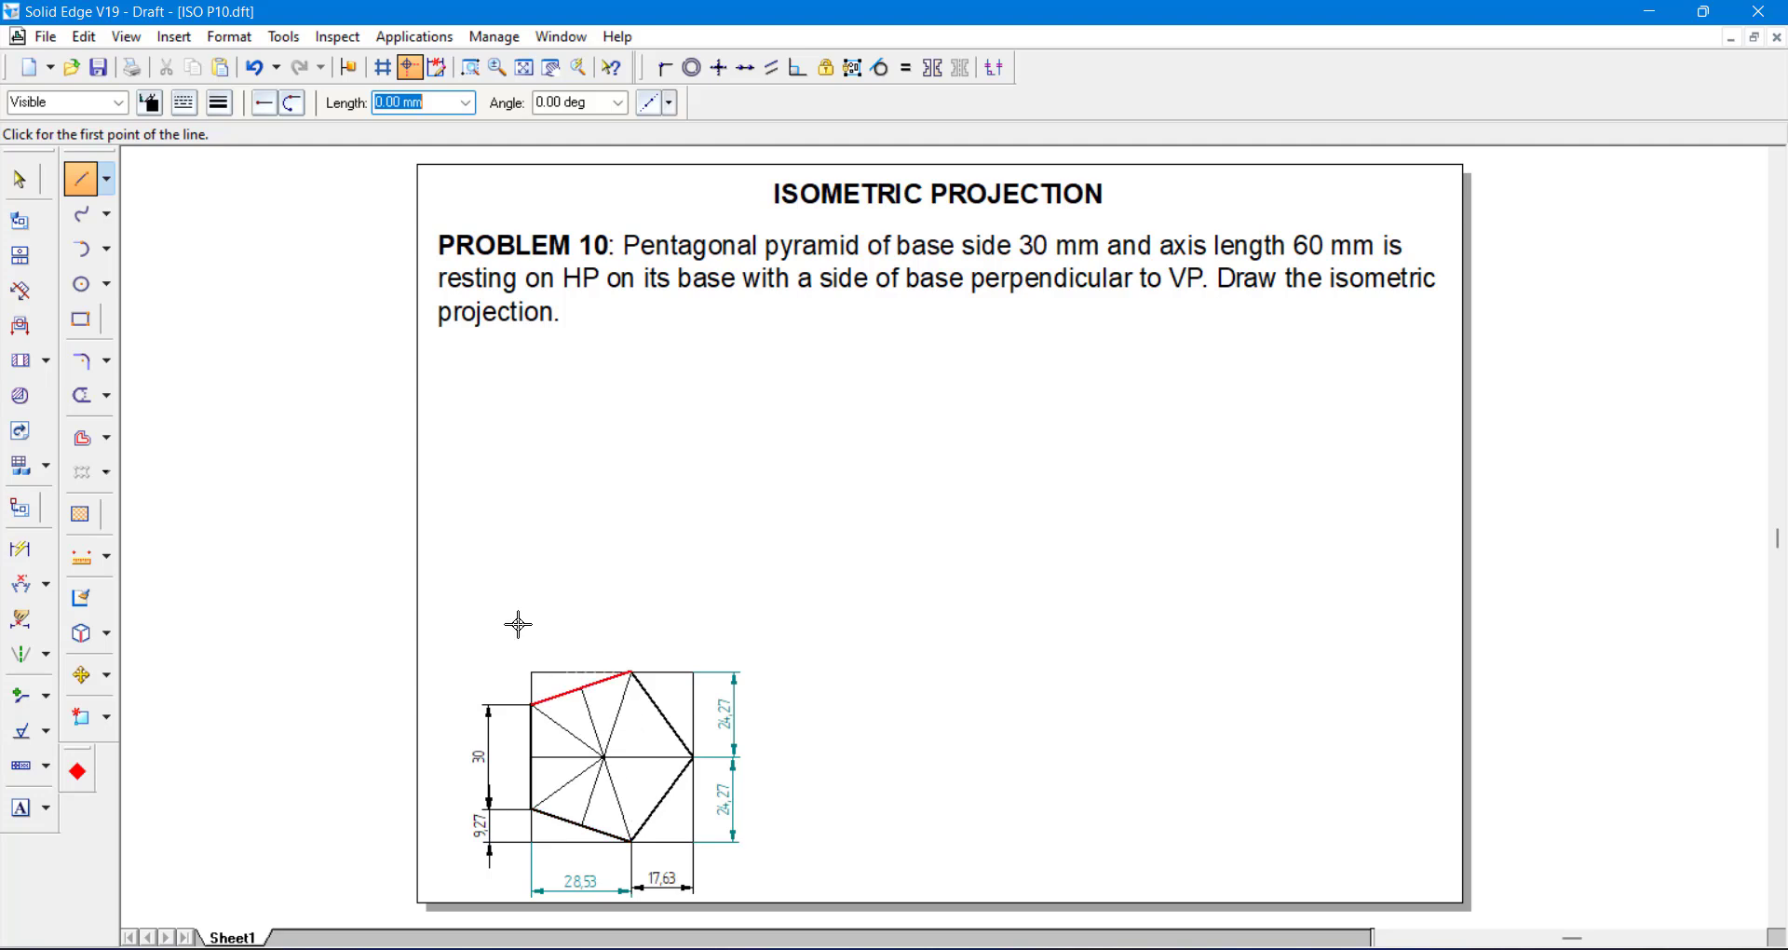
left_click(79, 397)
left_click(589, 708)
left_click(587, 806)
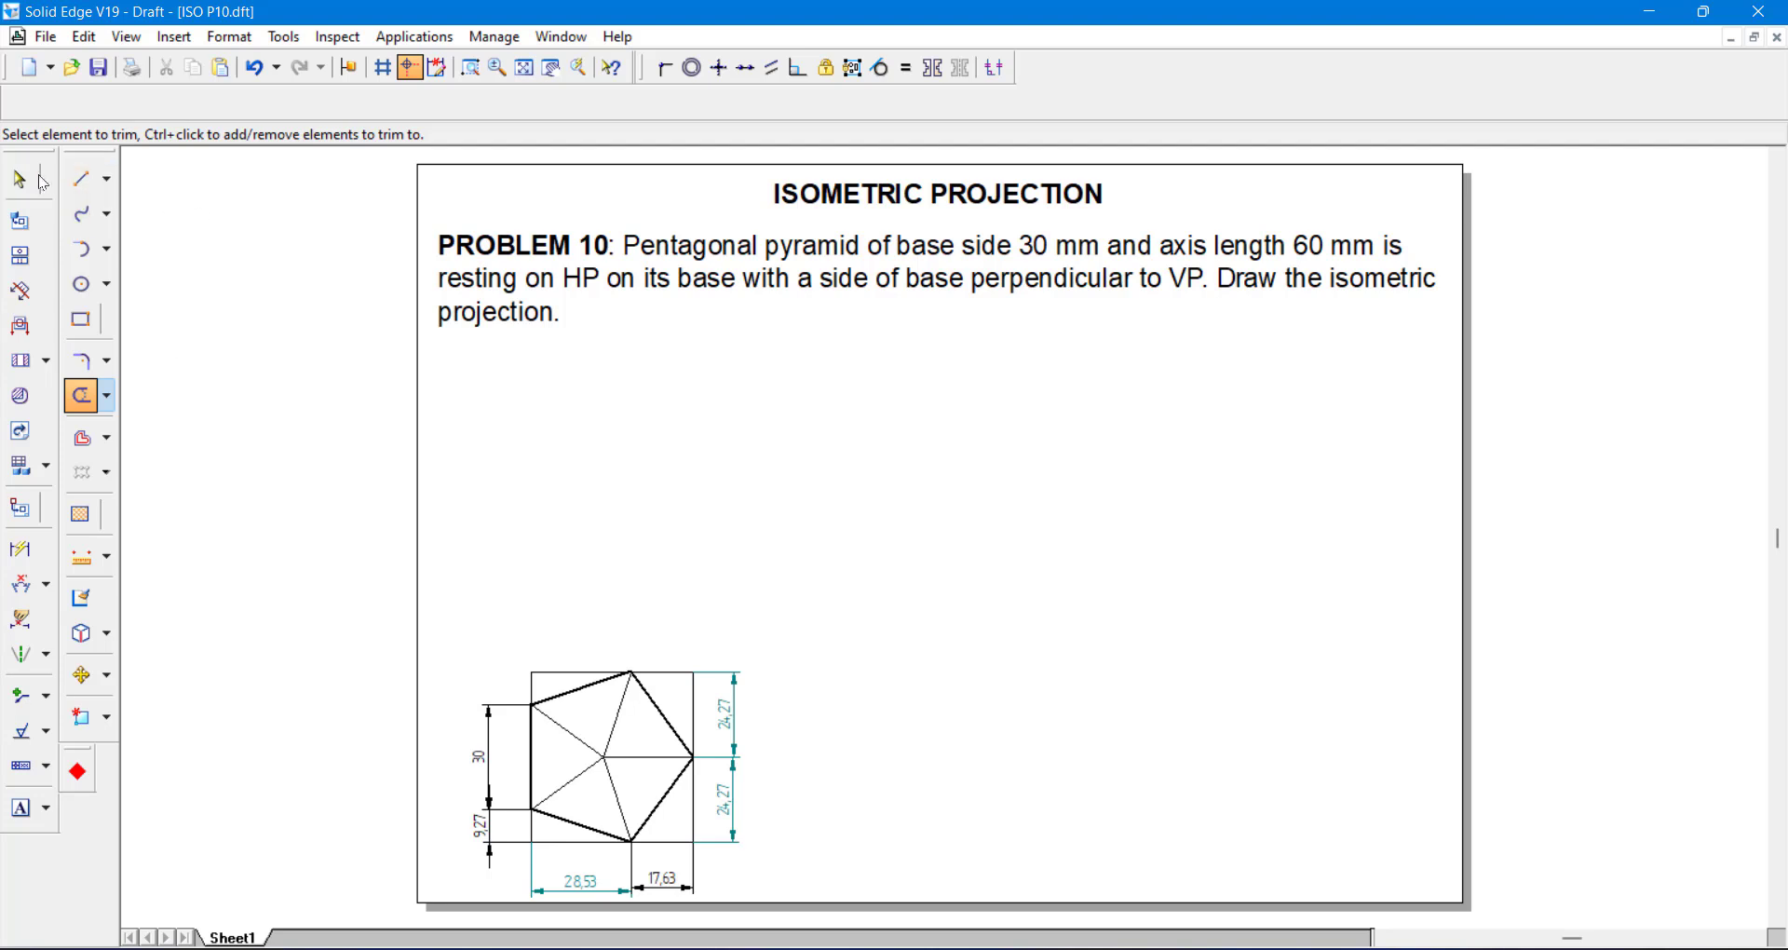
Give the centre-to-vertex lines the thicker line width to match the pentagon outline.
left_click(19, 178)
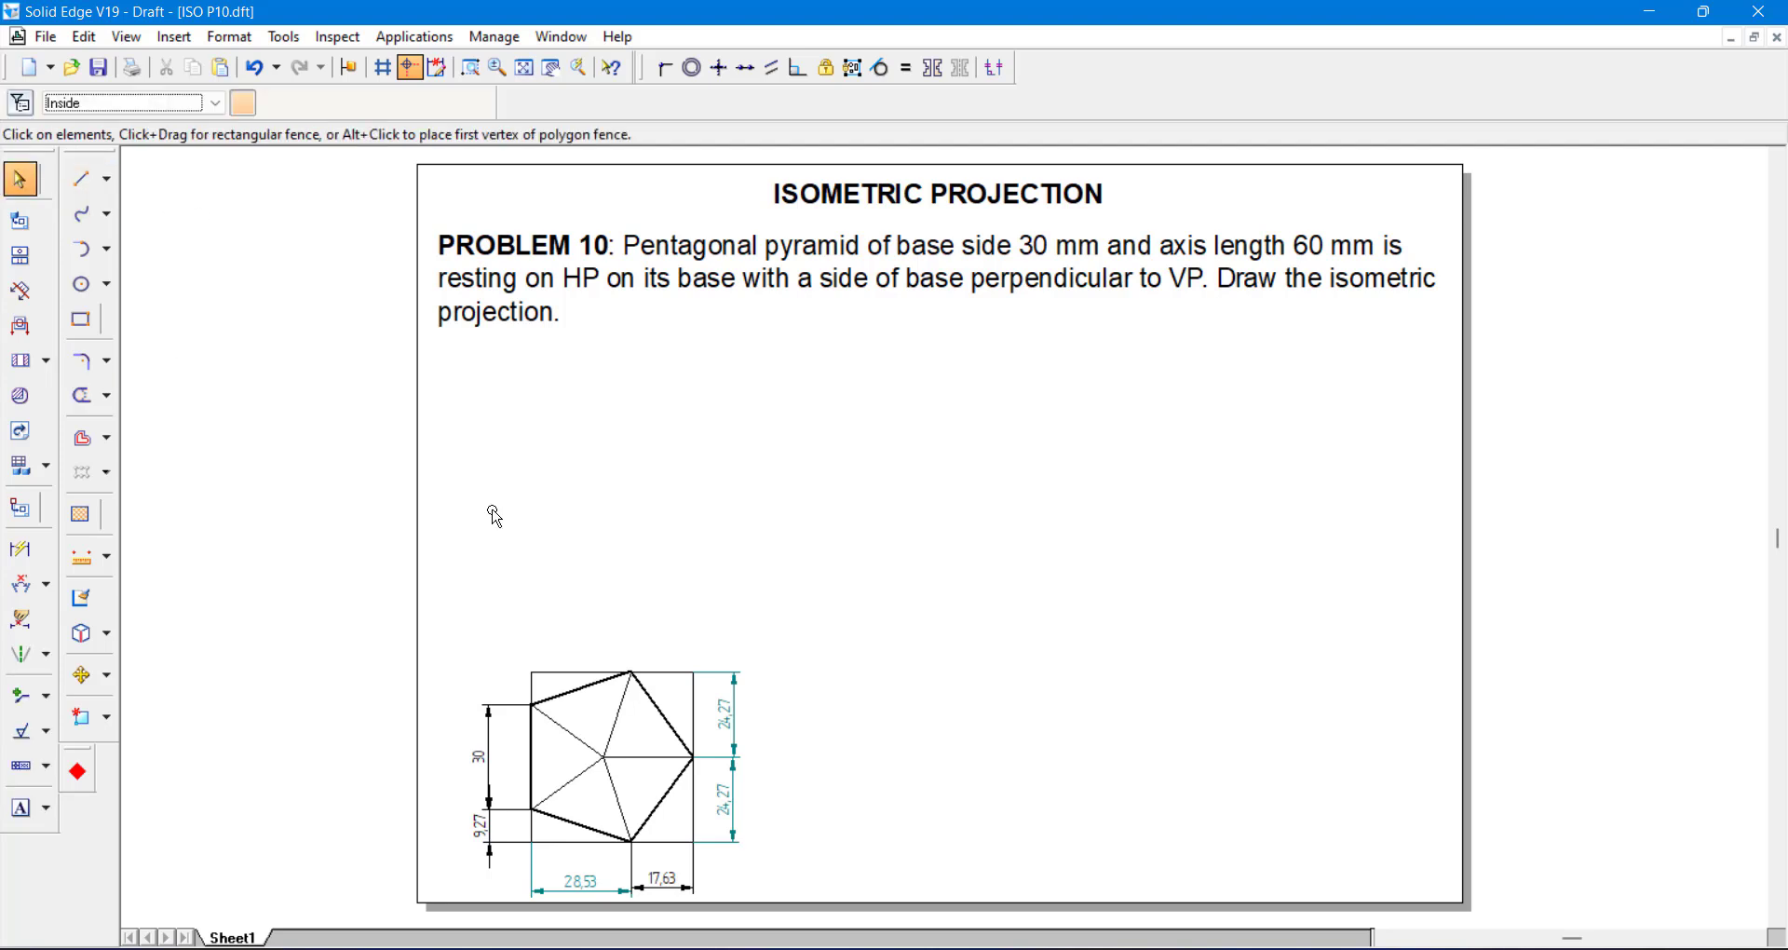
left_click(579, 748)
left_click(568, 783, "ctrl")
left_click(650, 762, "ctrl")
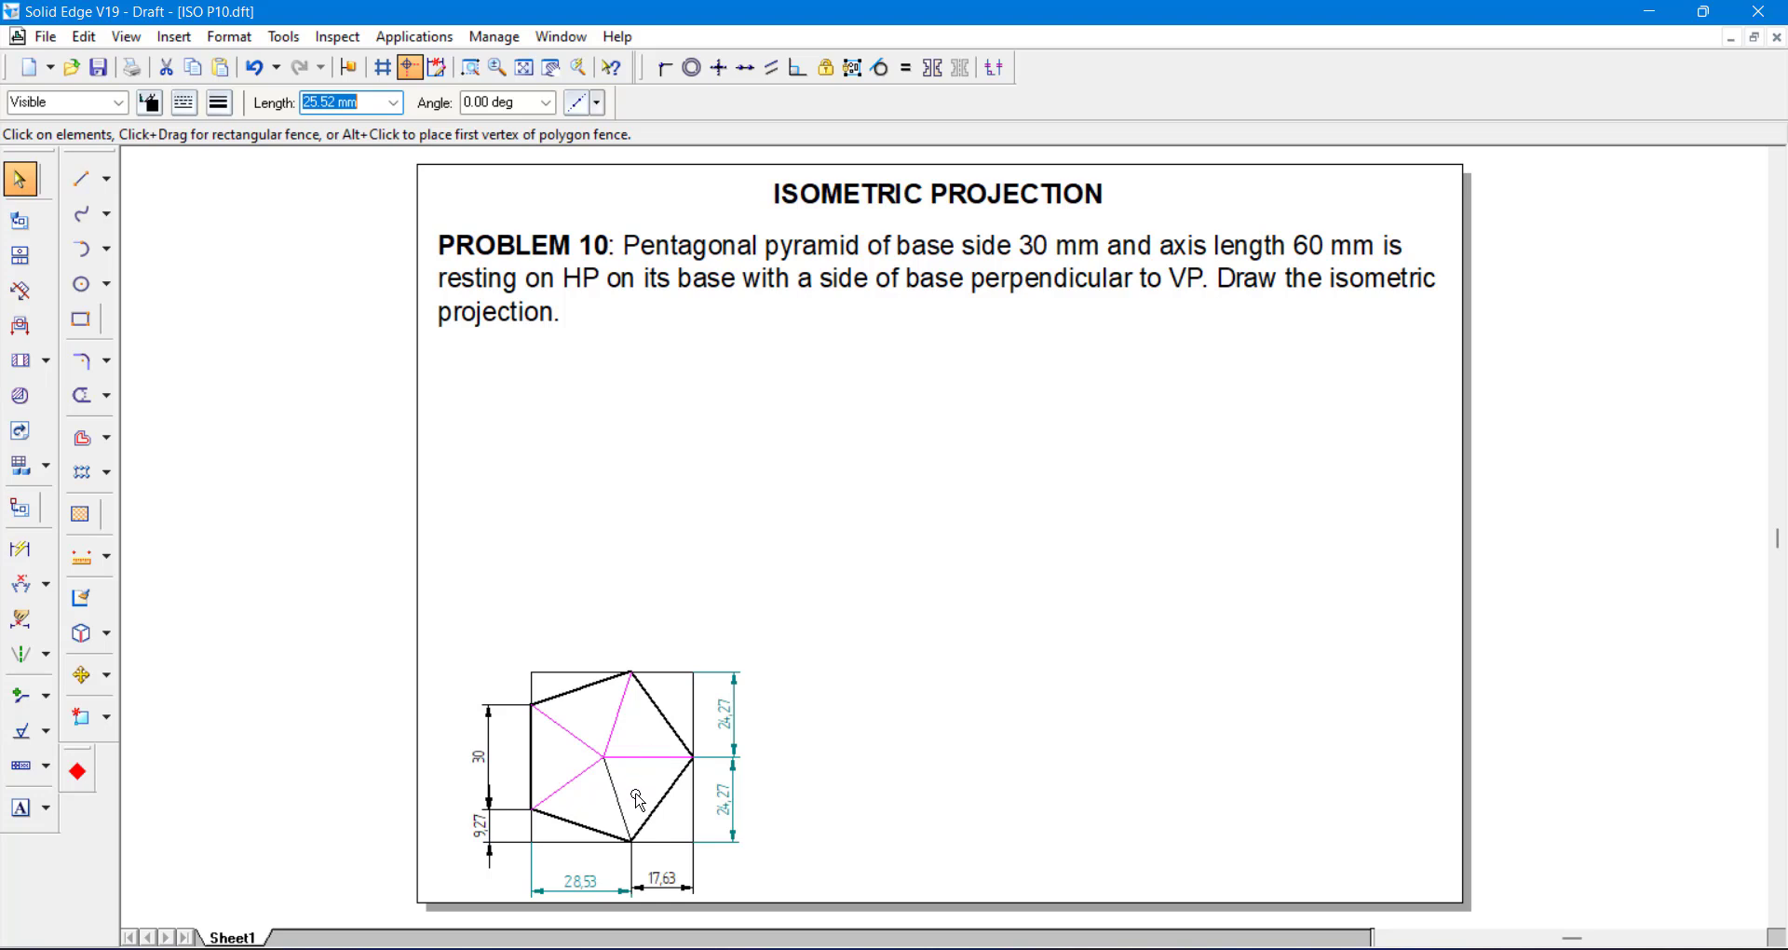
left_click(218, 103)
left_click(279, 196)
left_click(738, 423)
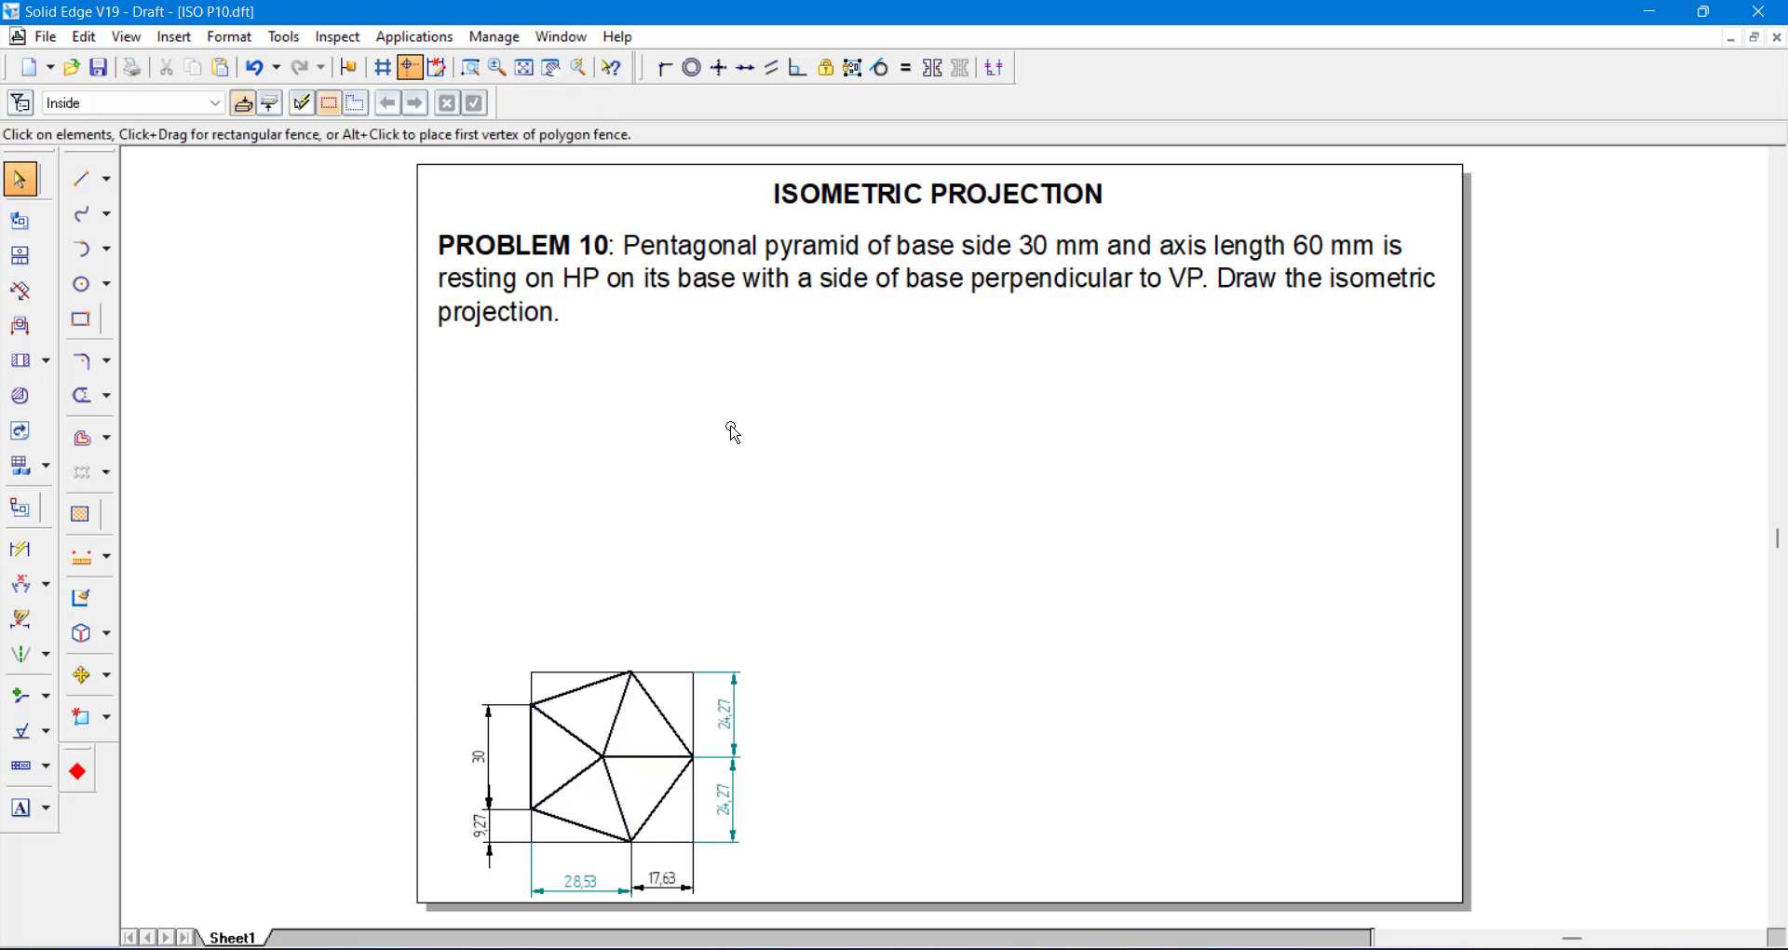
left_click(81, 178)
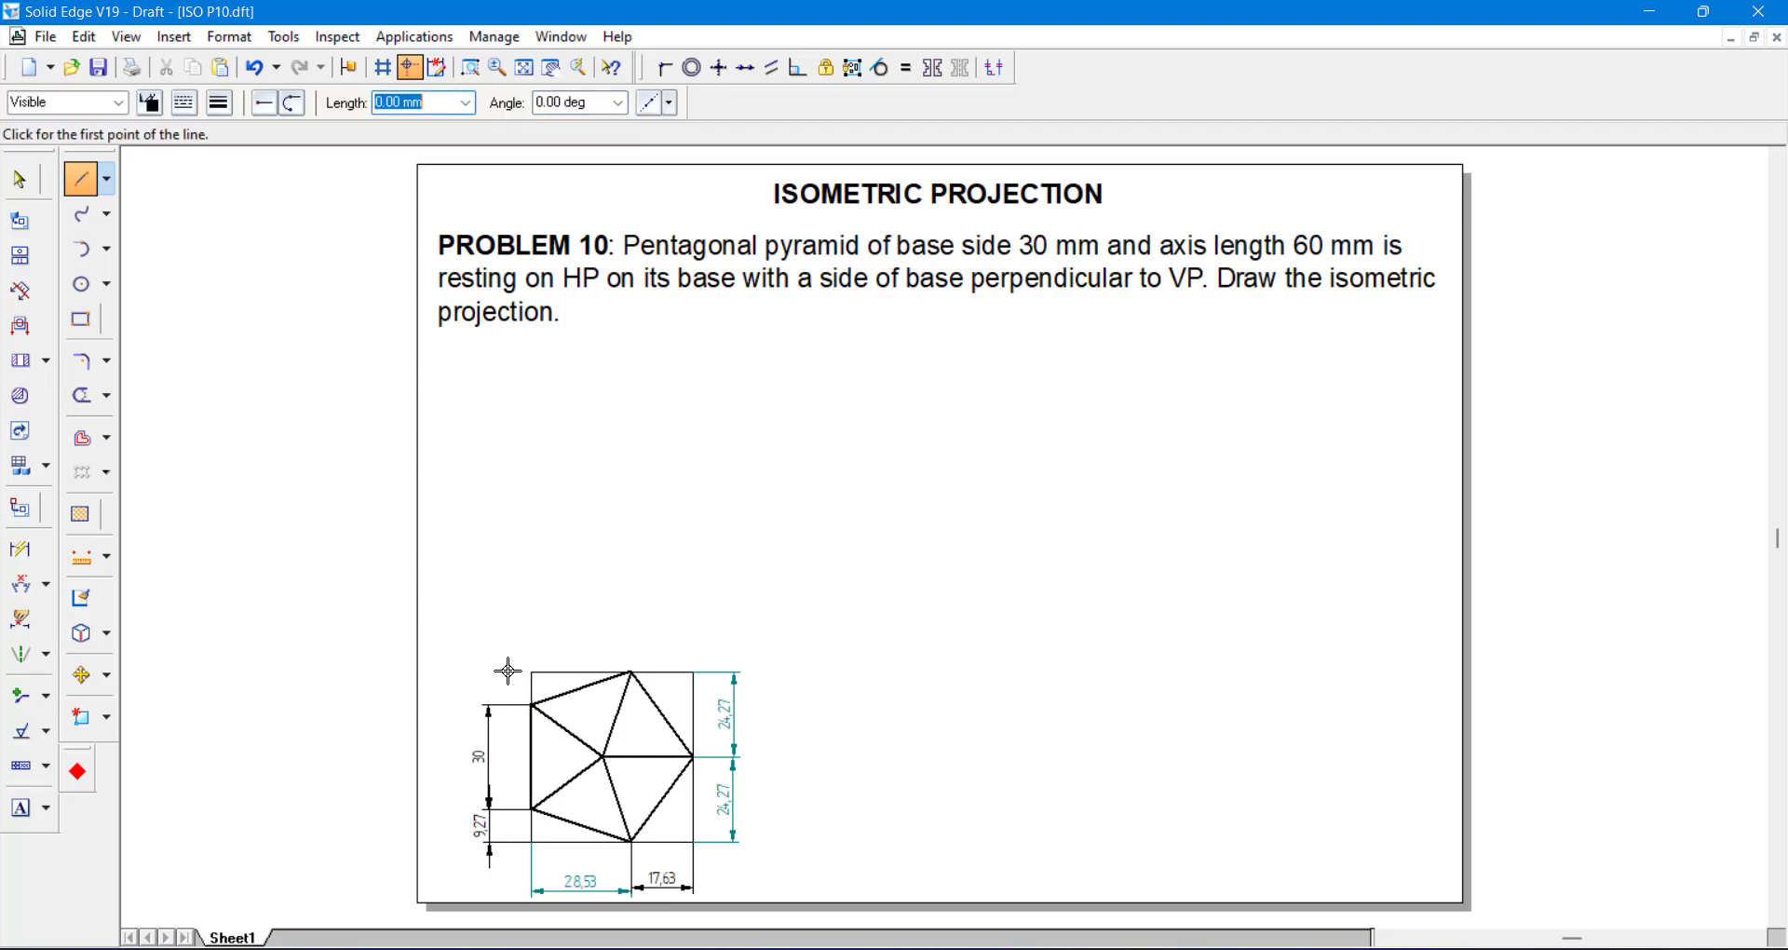
Draw a horizontal base line above the top view with projectors from the centre and box corners.
left_click(470, 635)
left_click(773, 634)
left_click(604, 755)
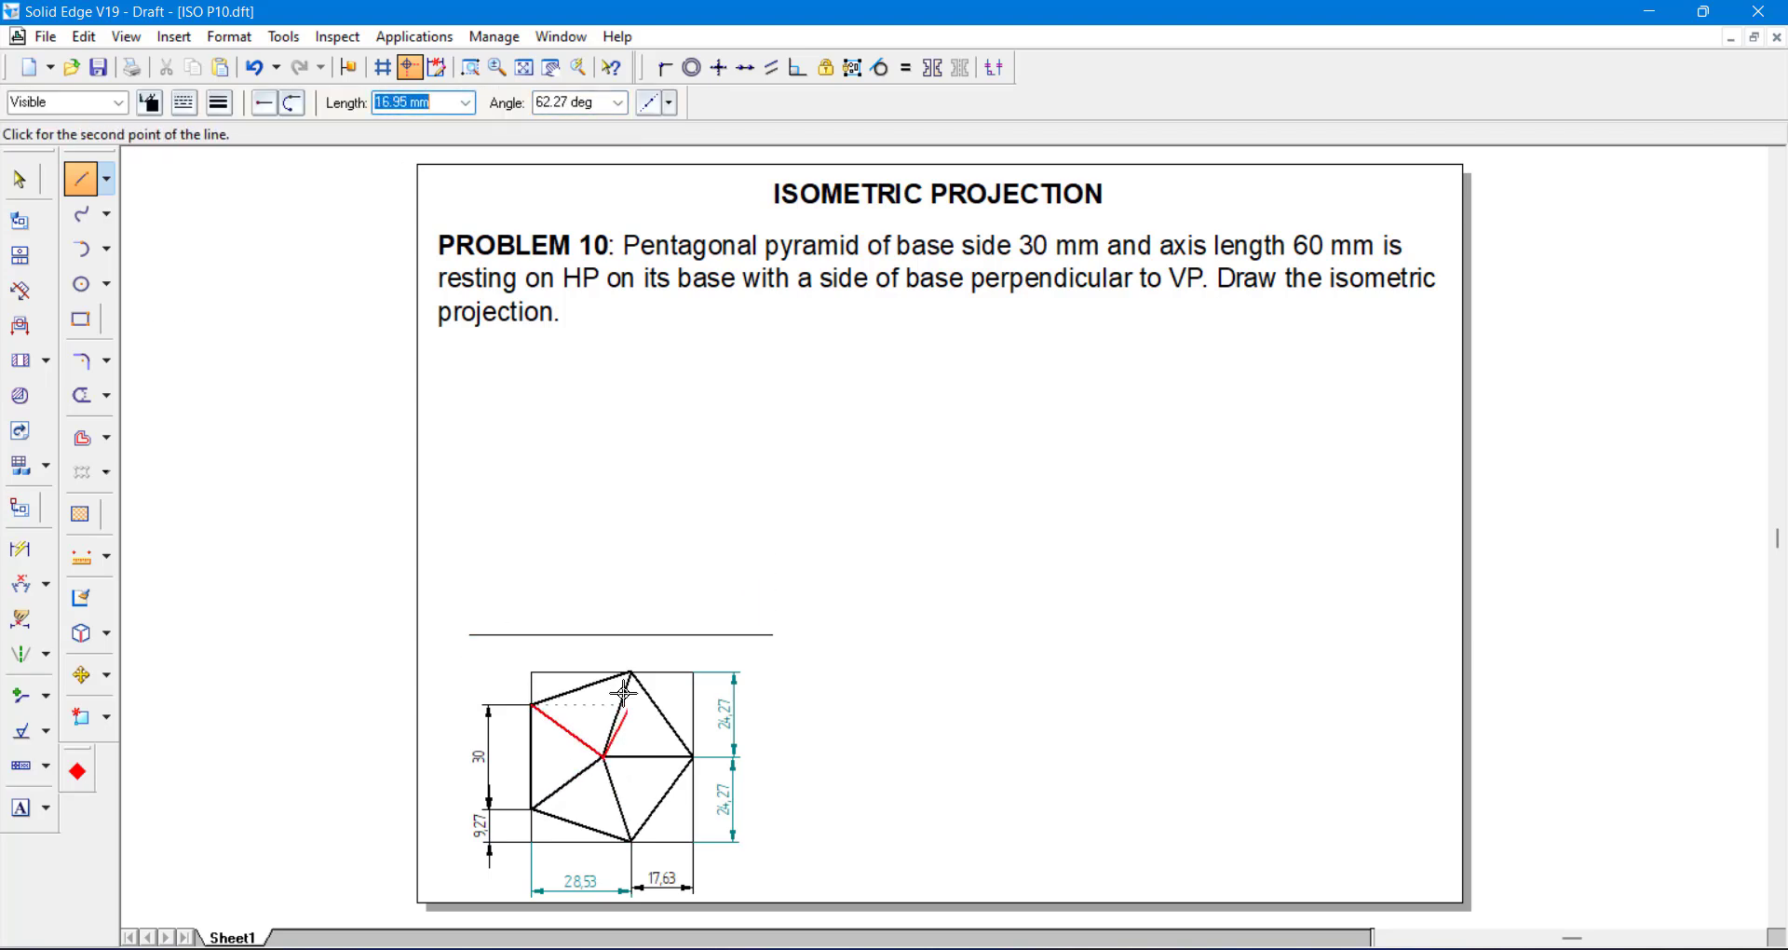
left_click(604, 635)
left_click(531, 670)
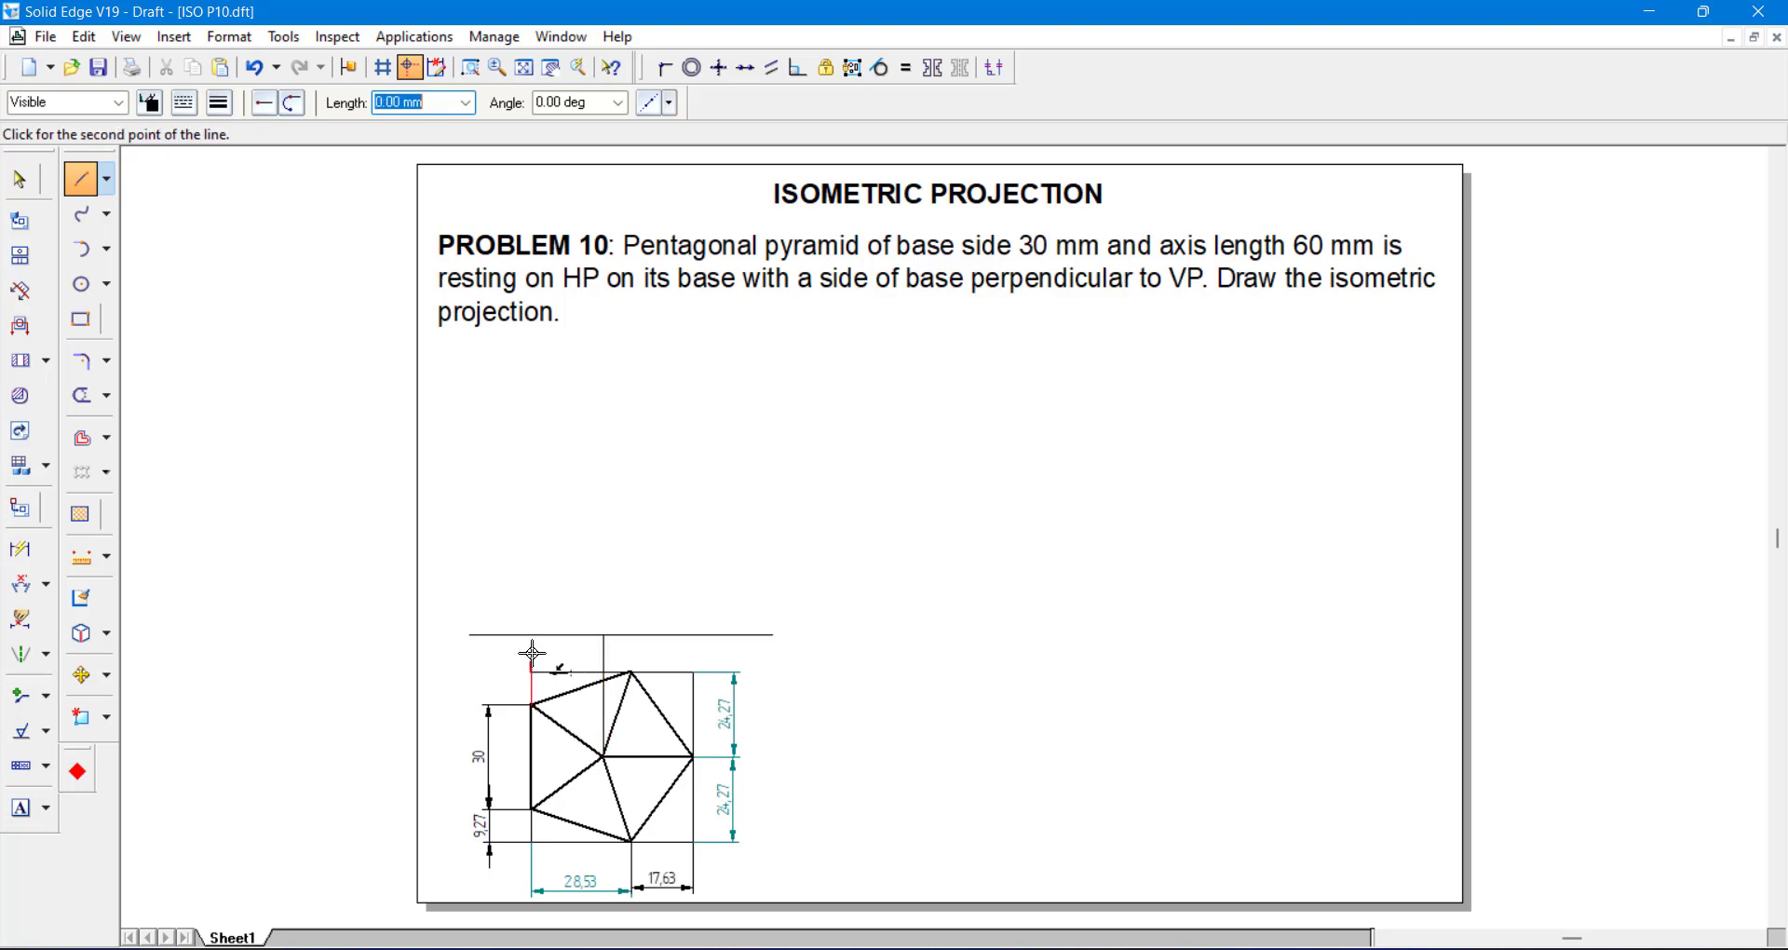
left_click(531, 635)
left_click(694, 671)
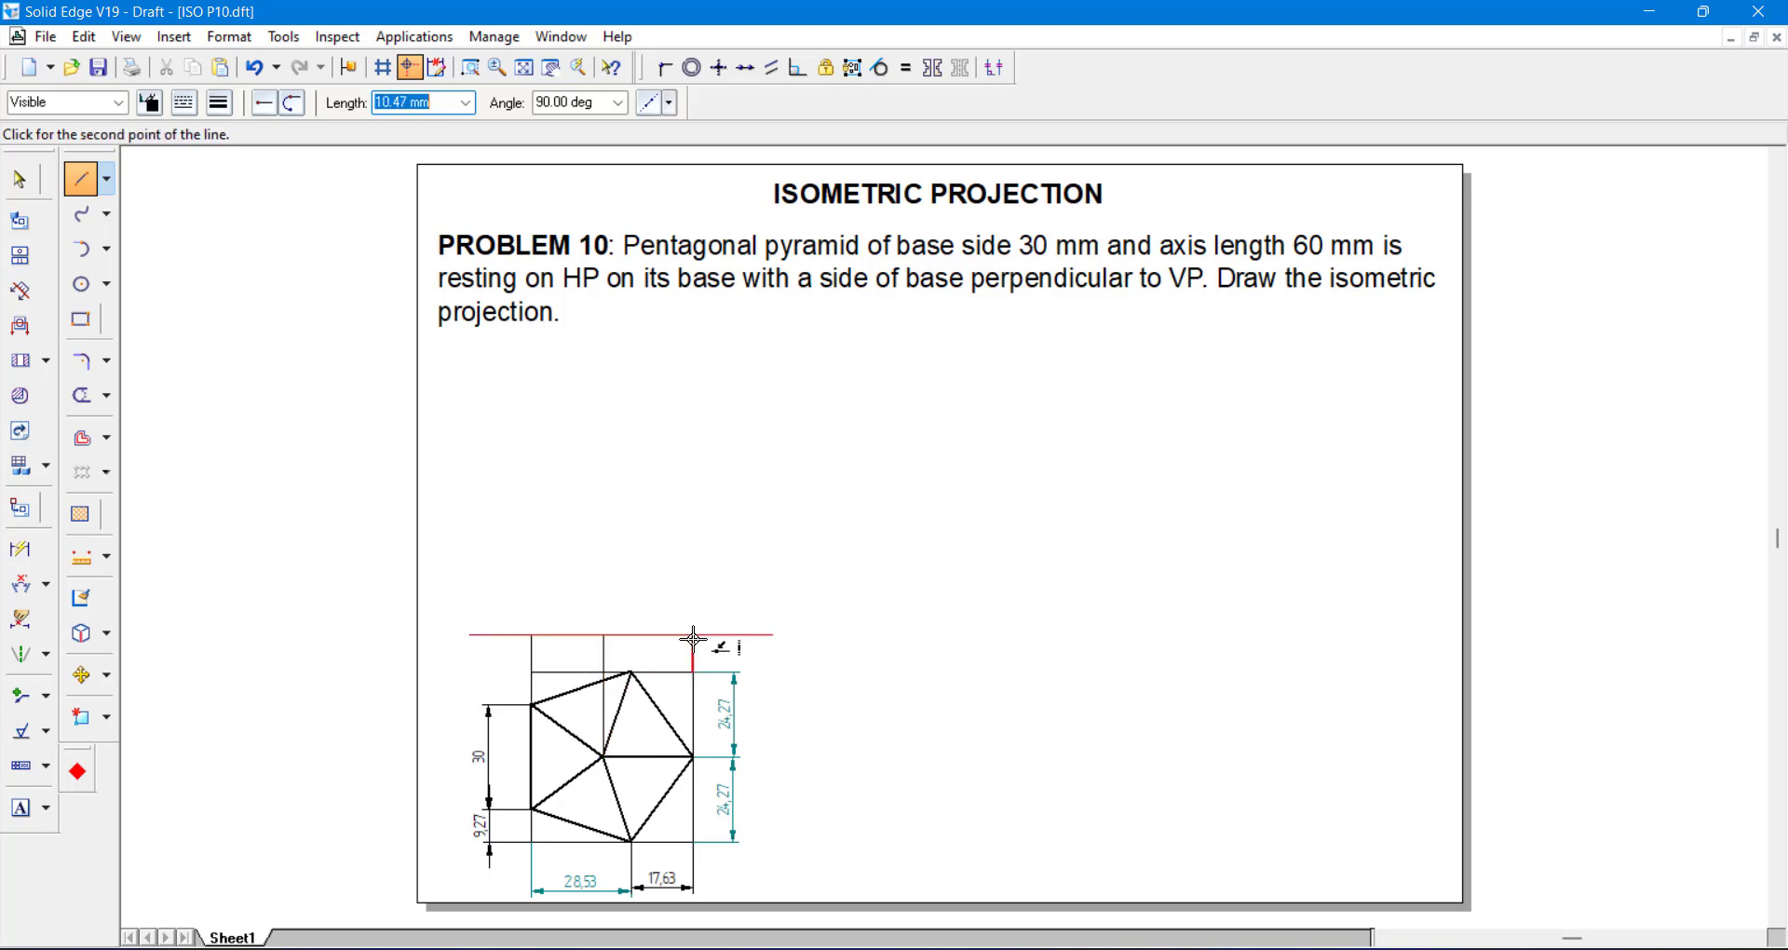
left_click(694, 635)
Draw the 60 mm vertical pyramid axis and a projector from the pentagon's top vertex.
left_click(604, 633)
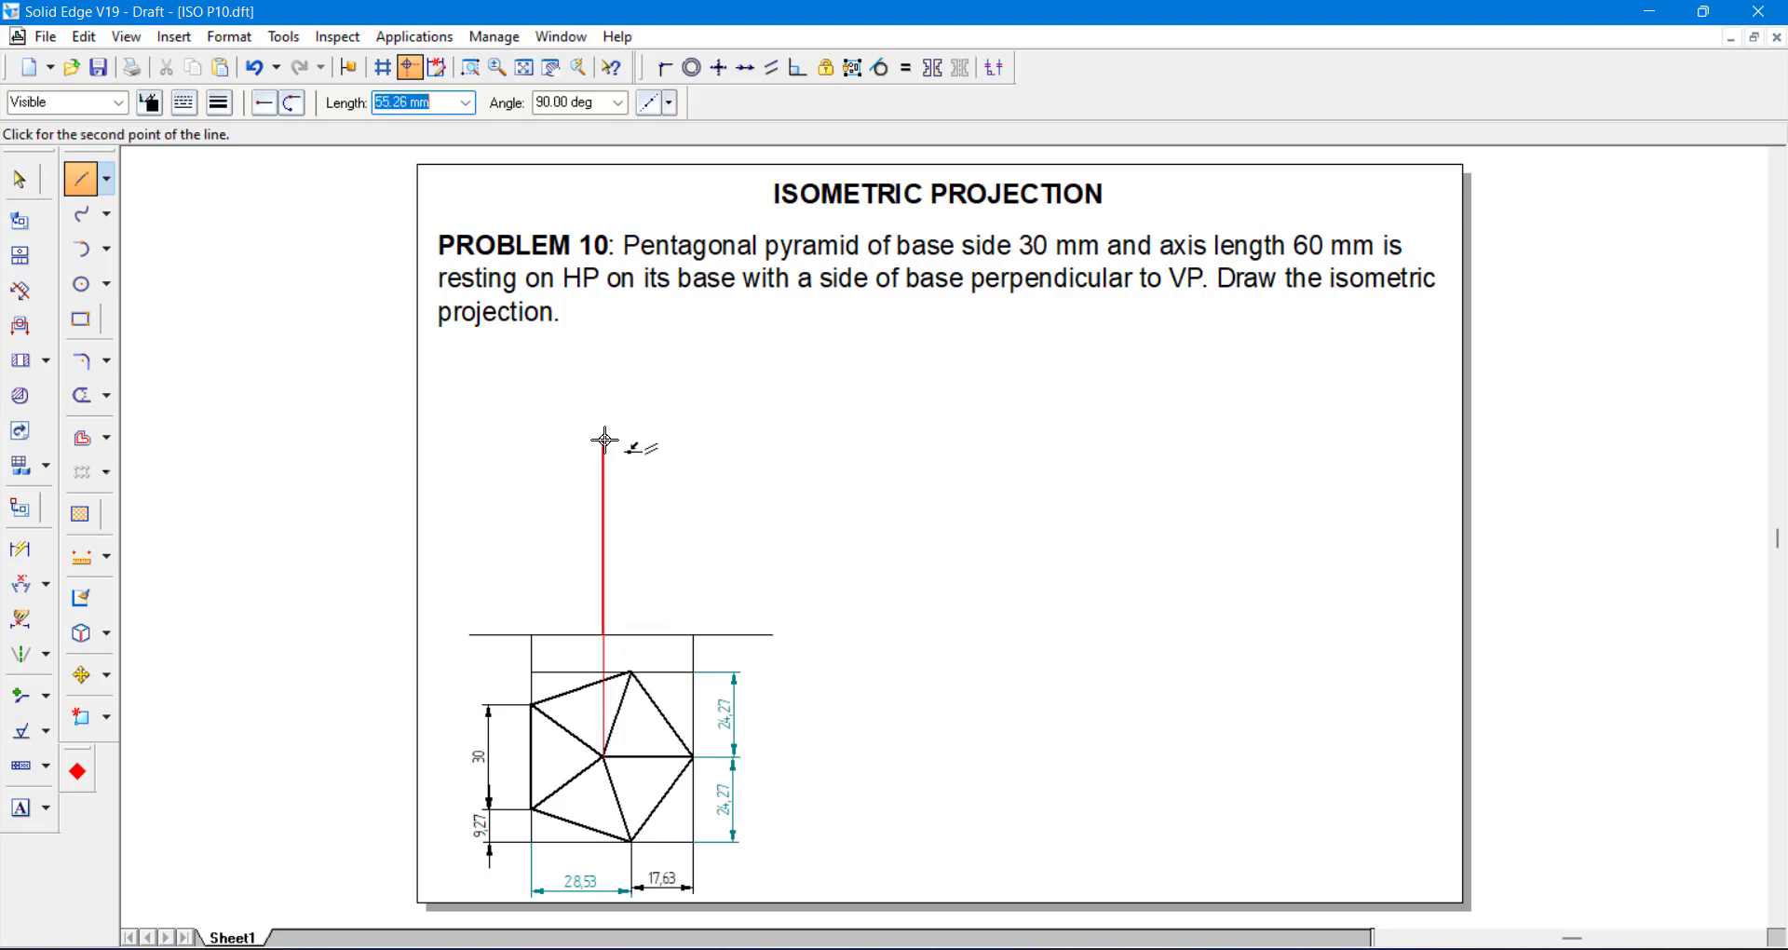
type("60")
key("Tab")
left_click(587, 473)
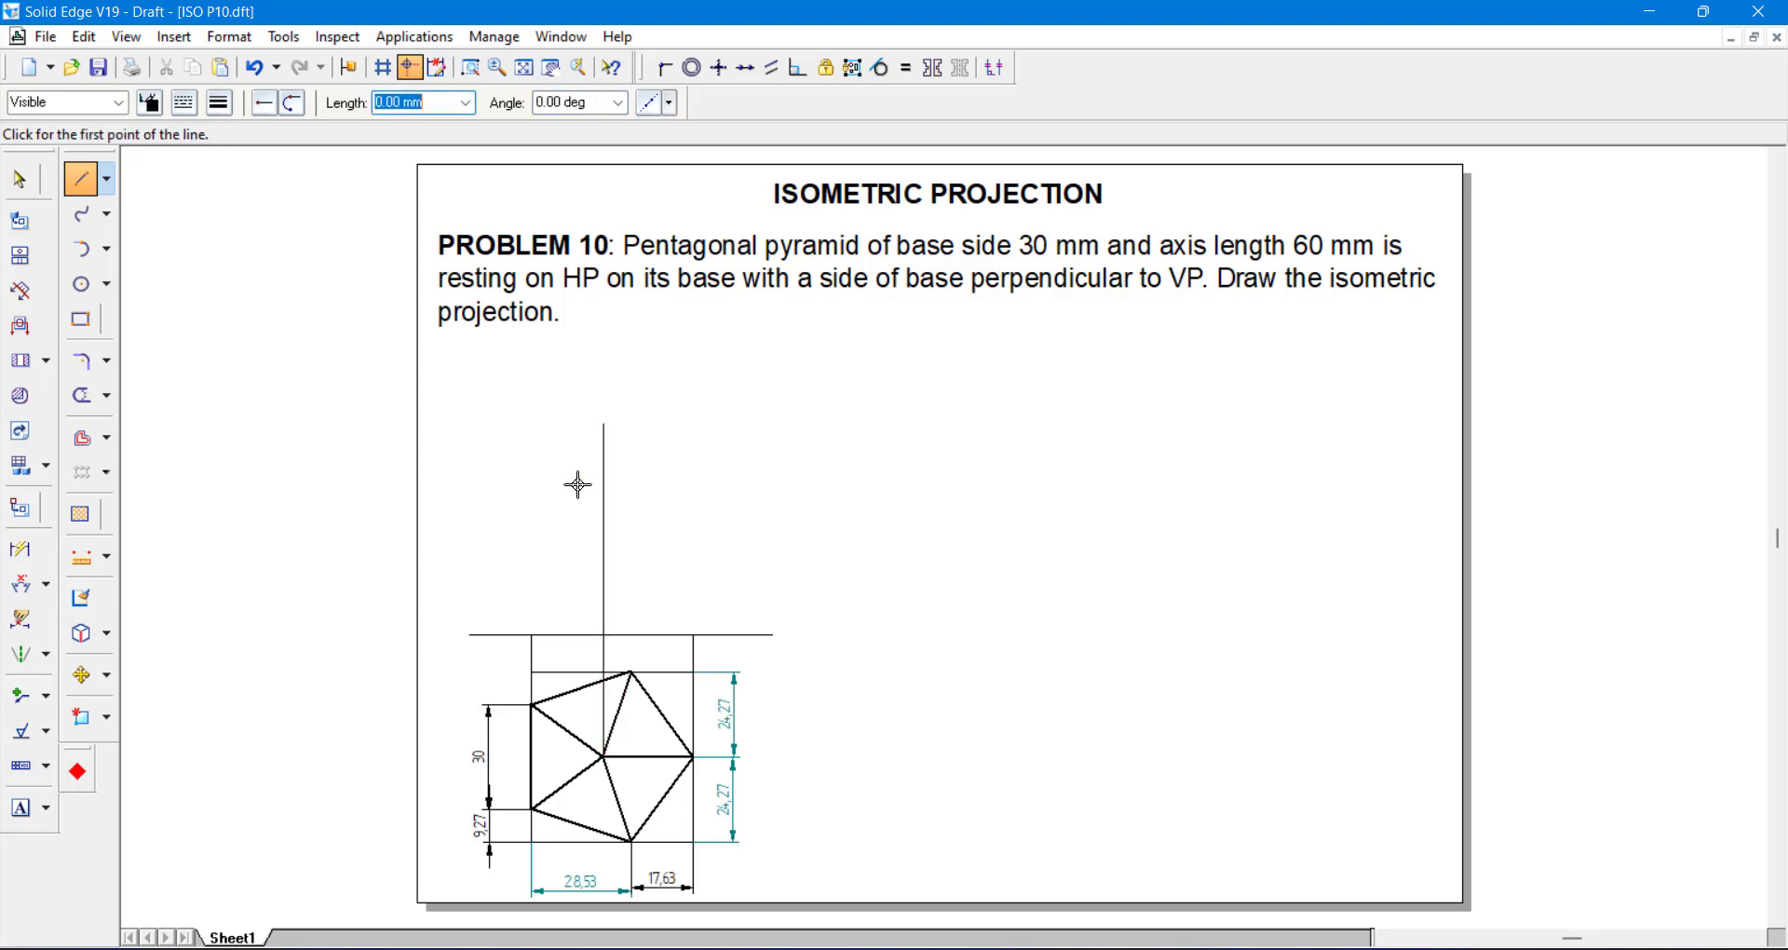
left_click(631, 671)
left_click(604, 757)
Draw the base and slant edges in 0.50 mm width, then undo the two slant edges.
left_click(532, 634)
left_click(219, 102)
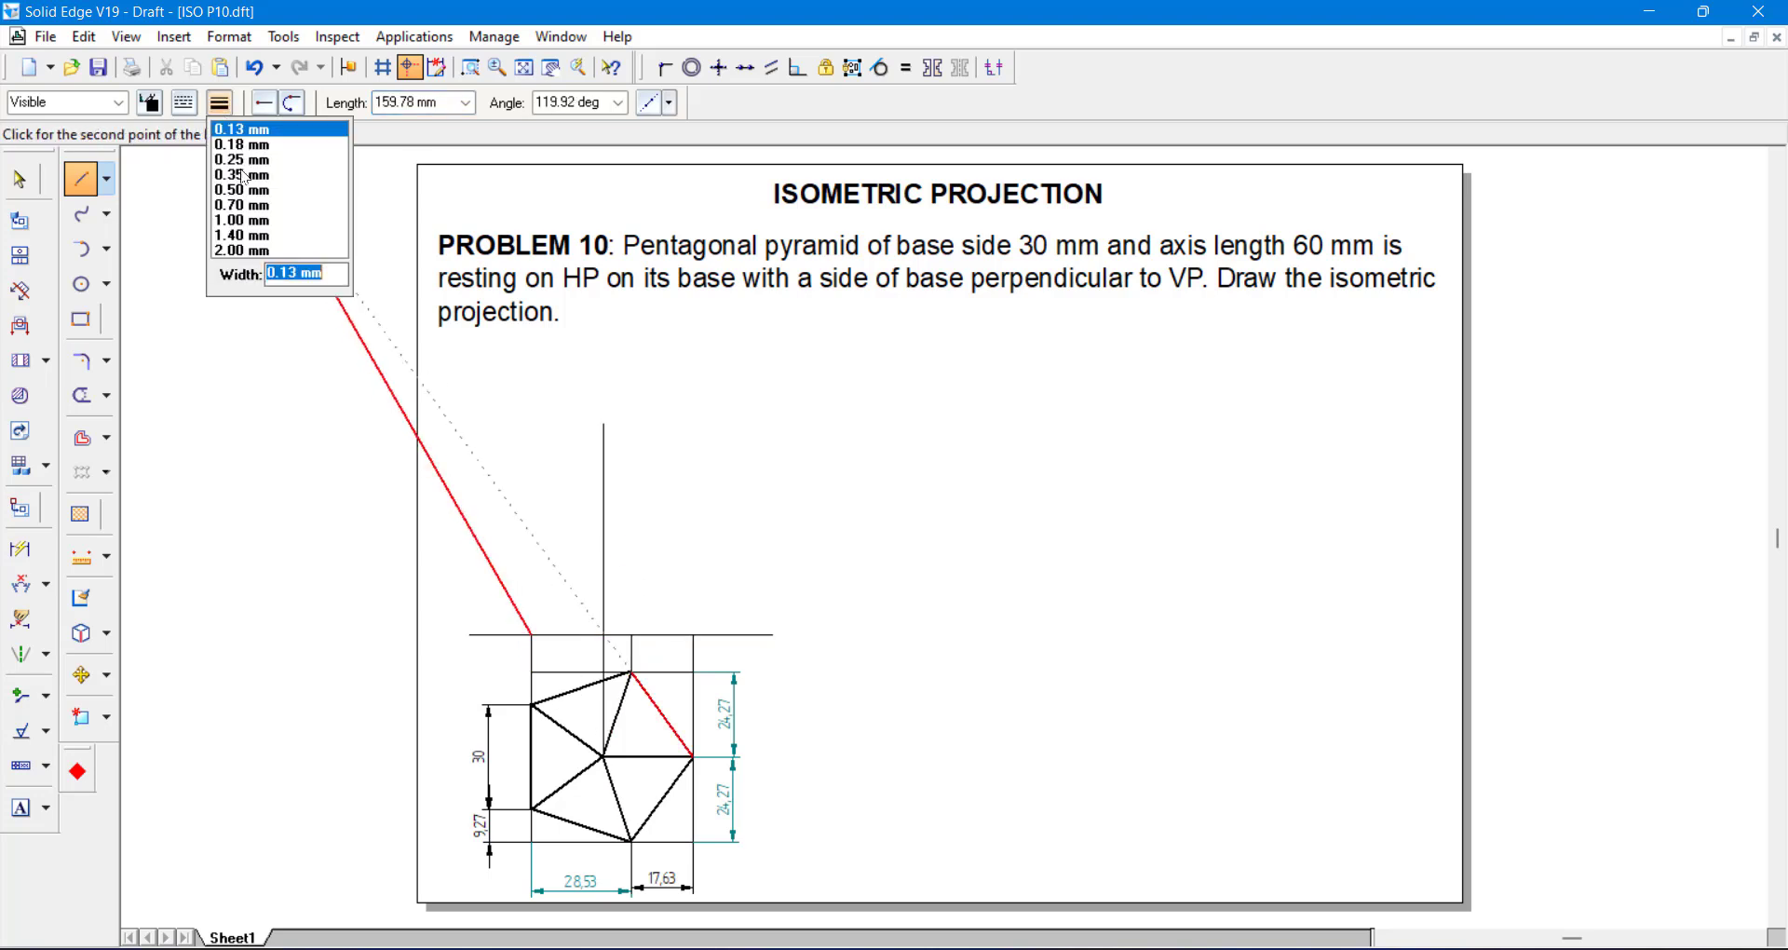
left_click(242, 191)
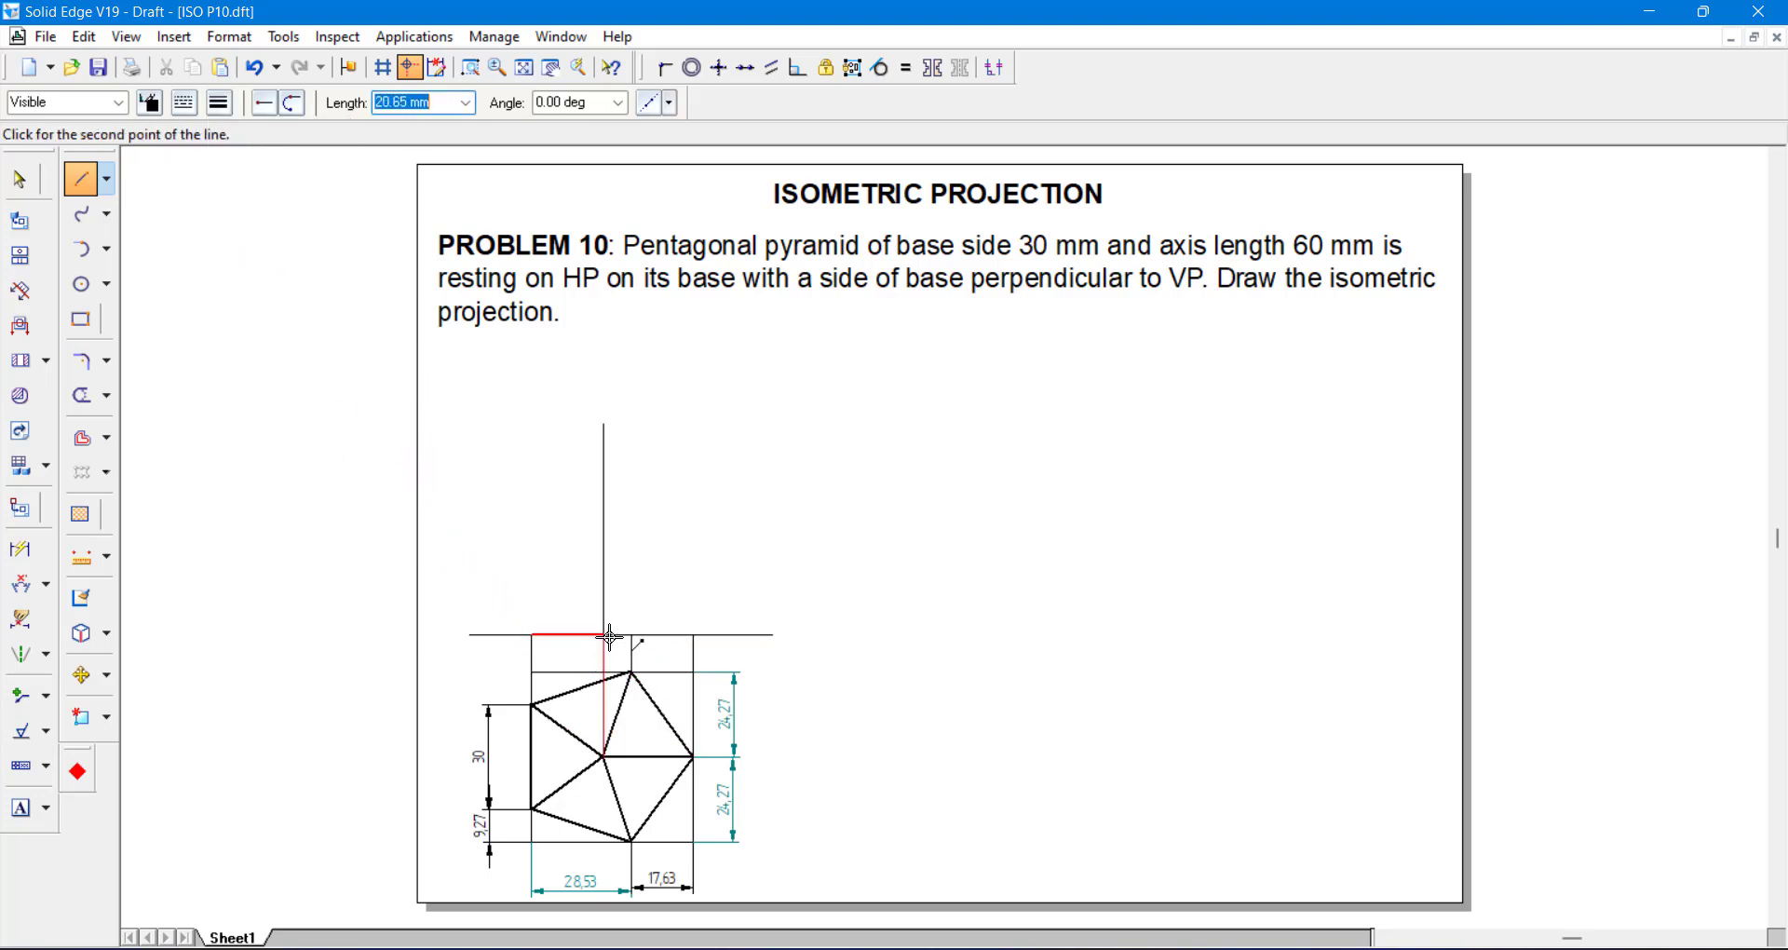
left_click(631, 634)
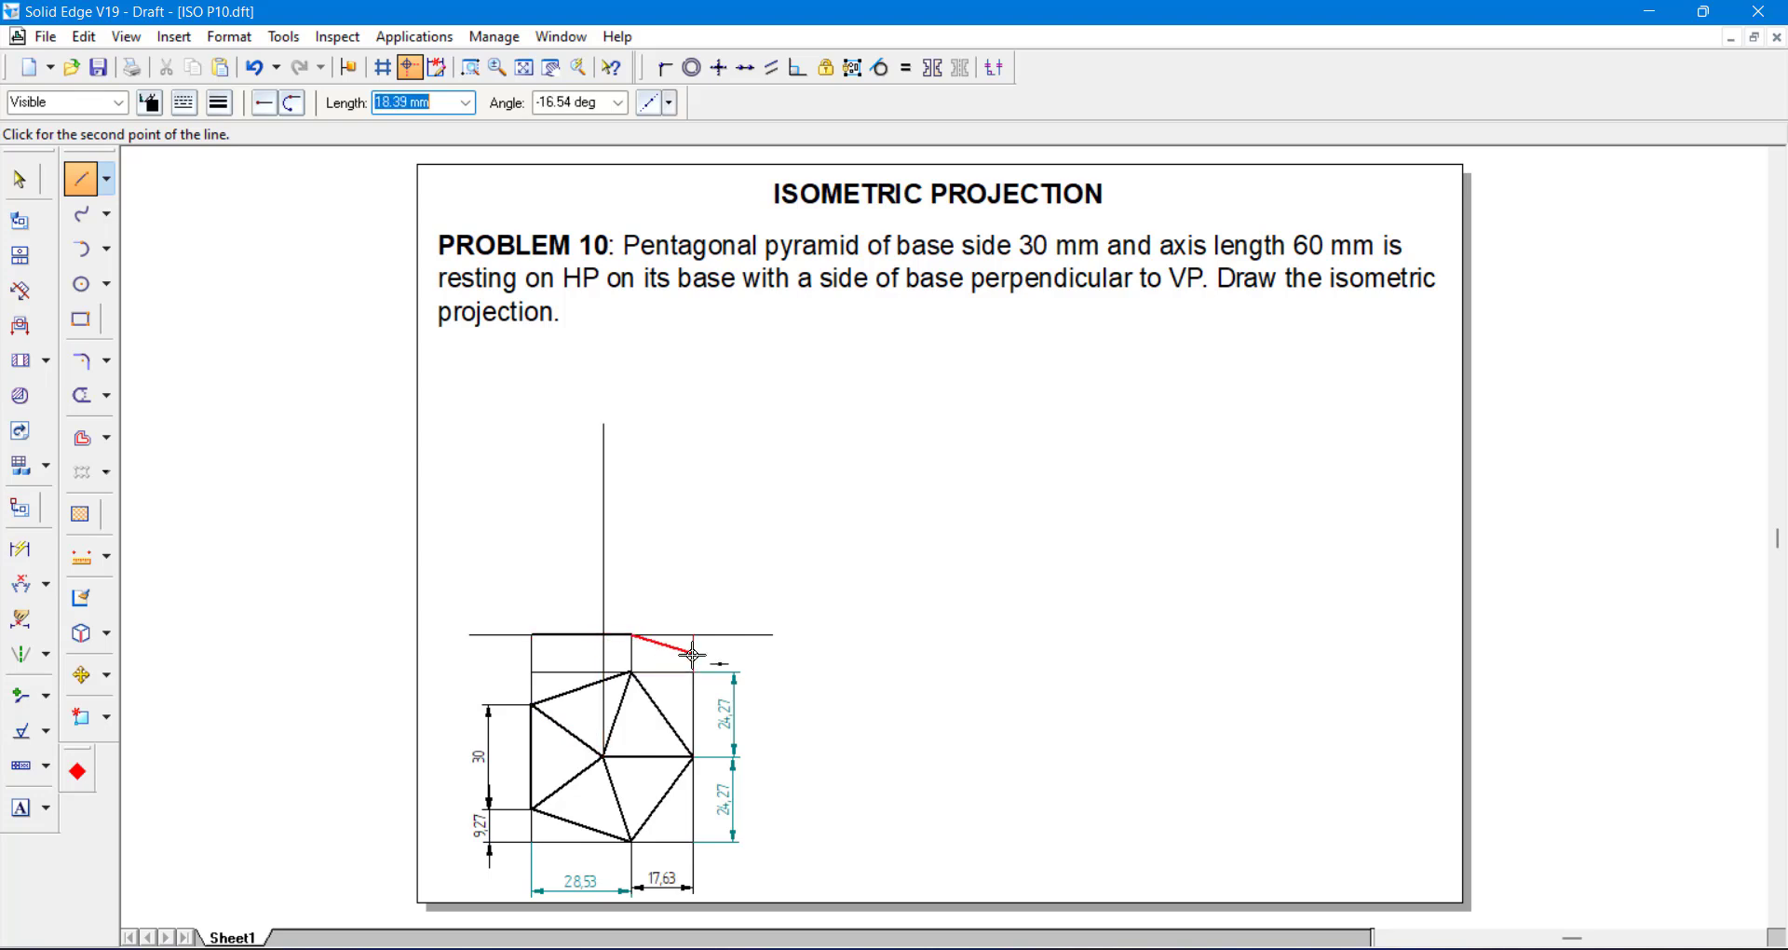
left_click(692, 635)
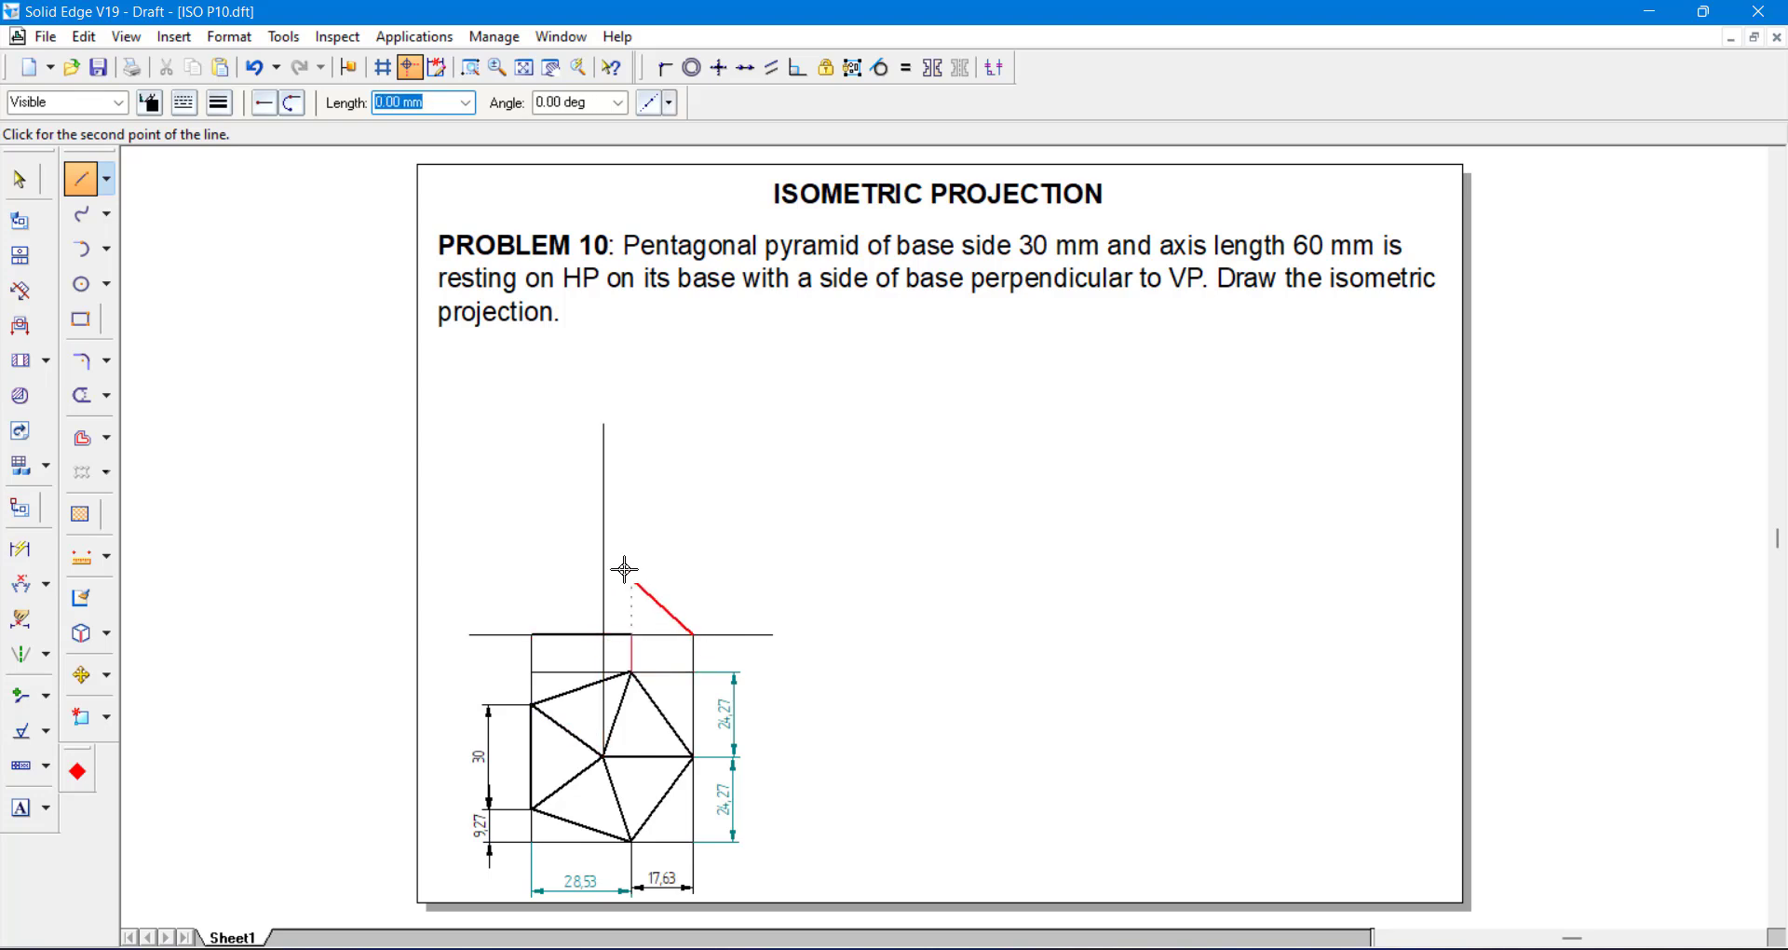
left_click(602, 423)
right_click(558, 474)
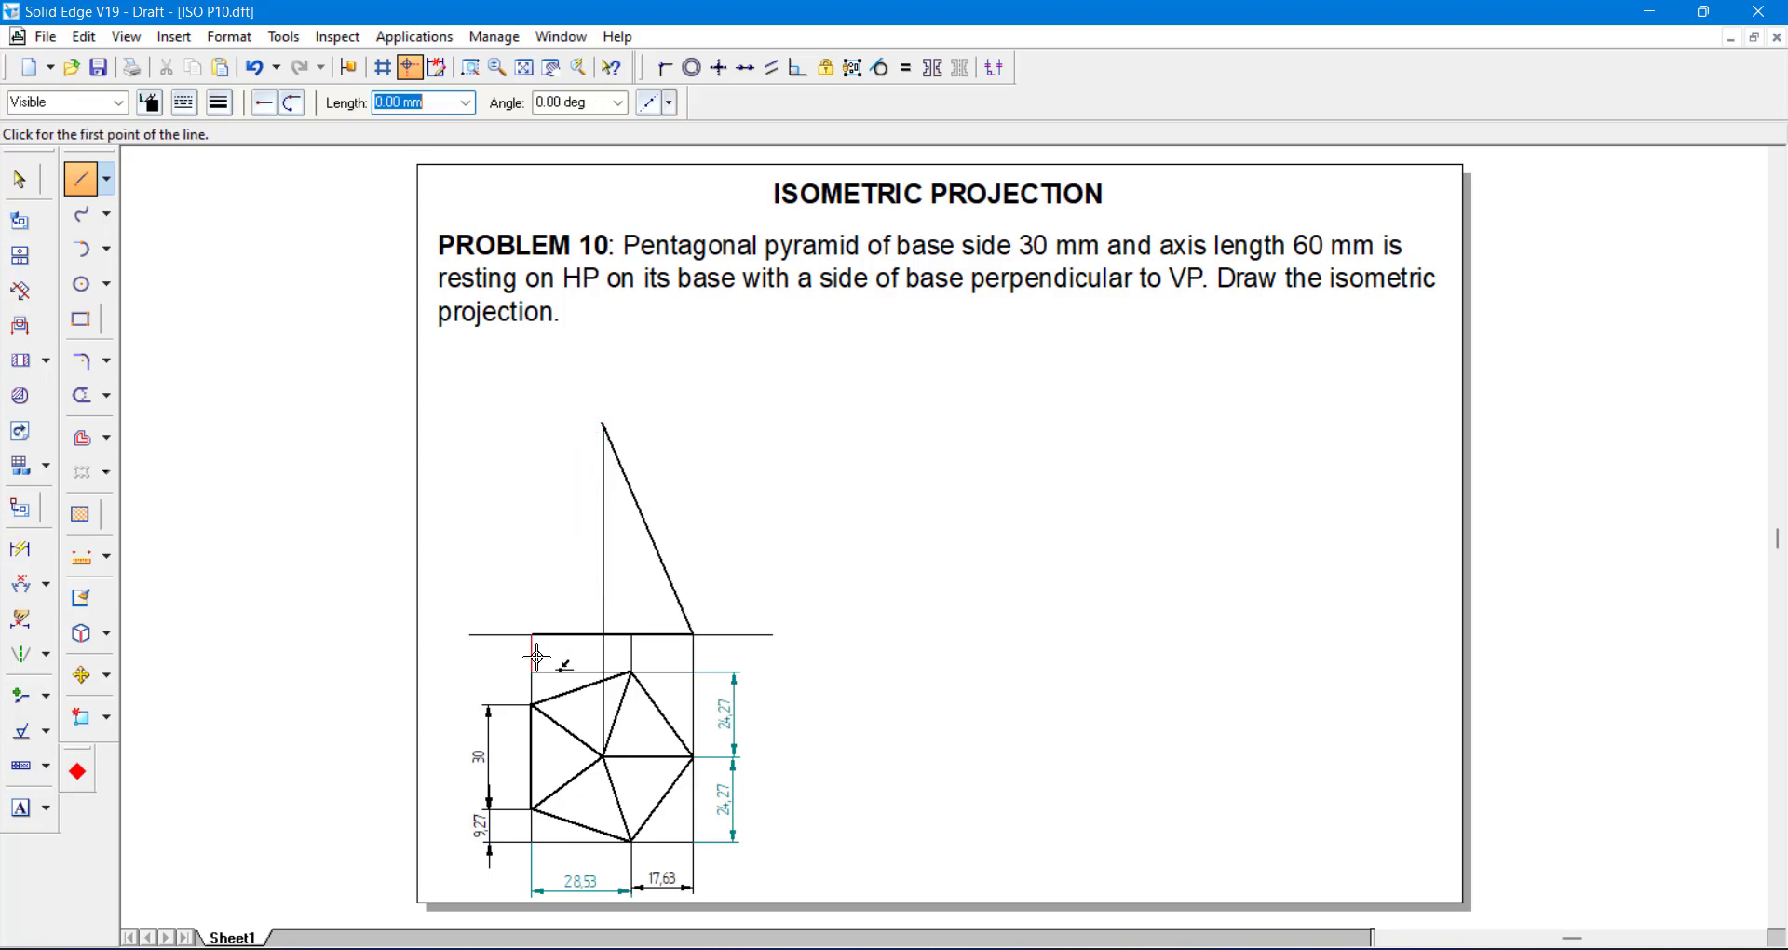
left_click(532, 634)
left_click(601, 426)
right_click(542, 511)
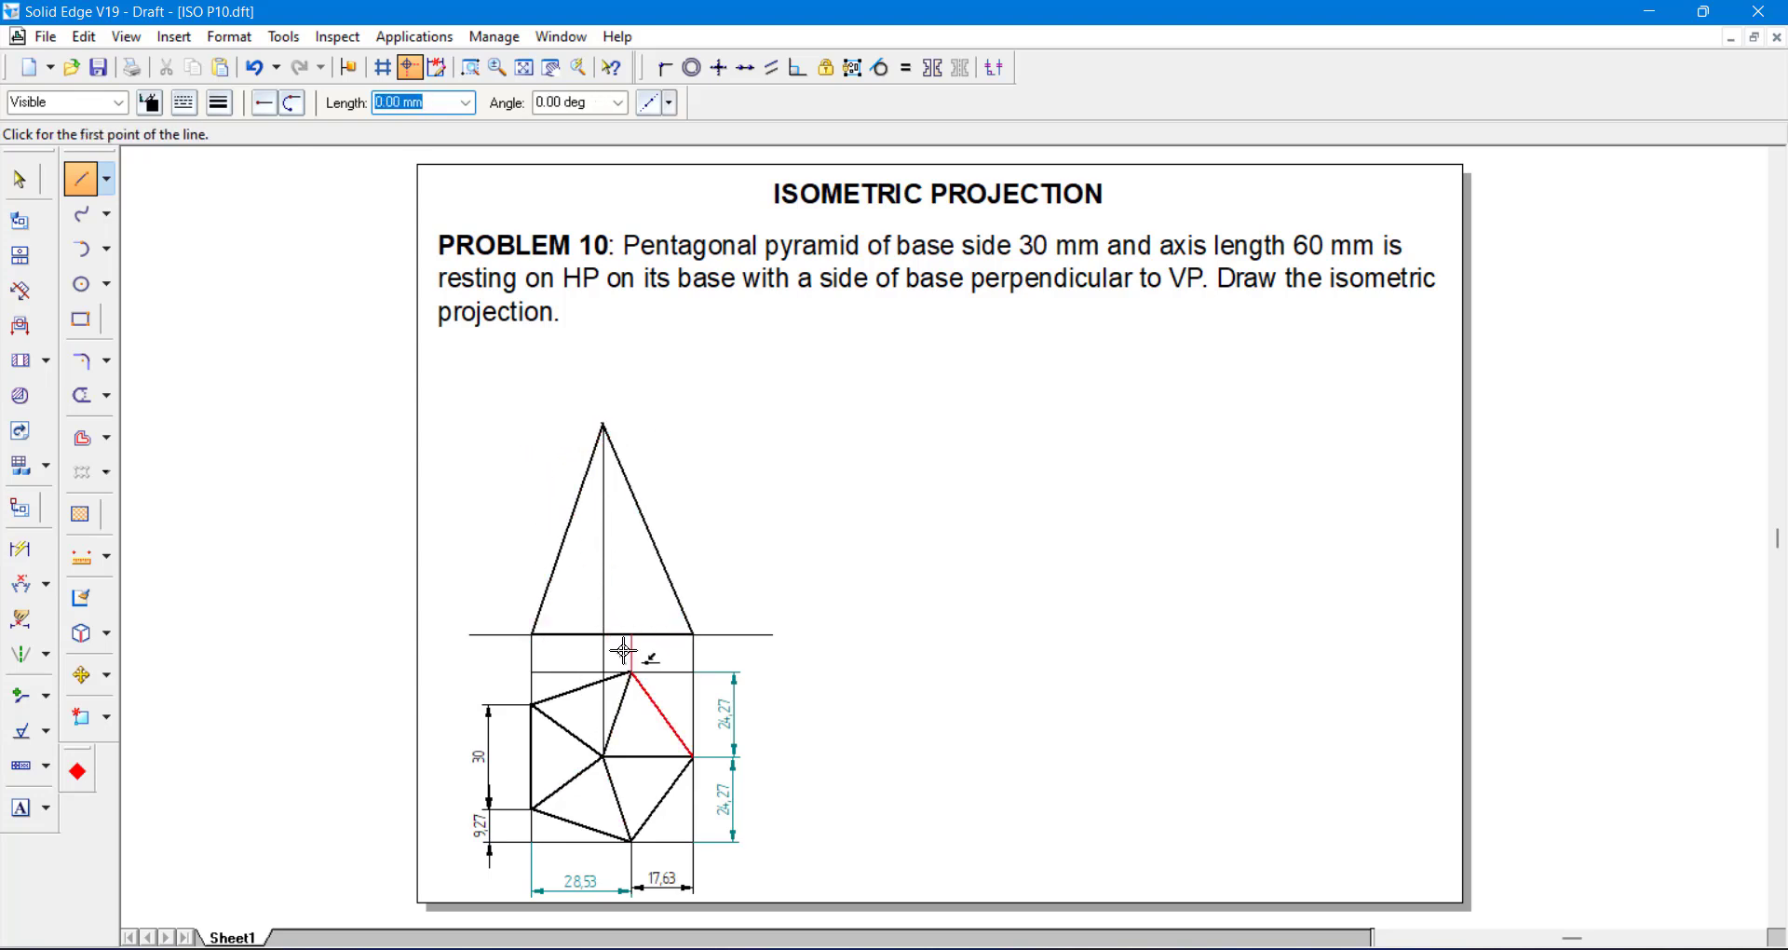
left_click(253, 67)
Redraw the left, right and inner edges from the base up to the apex.
left_click(81, 178)
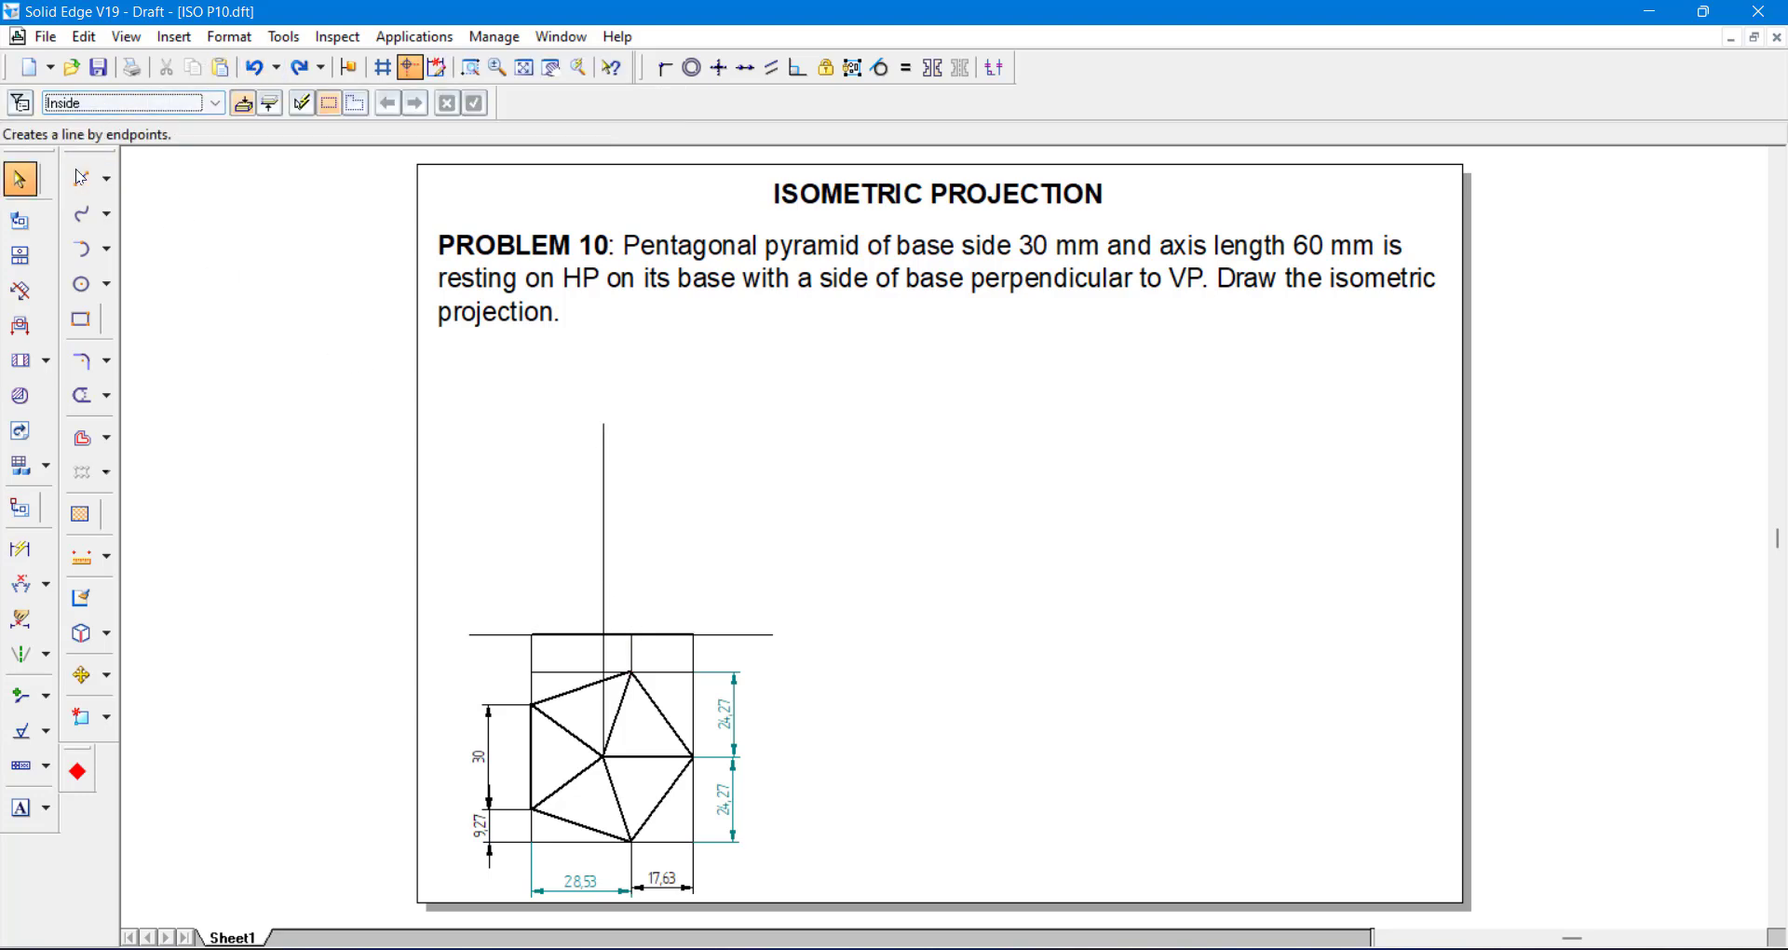
left_click(526, 632)
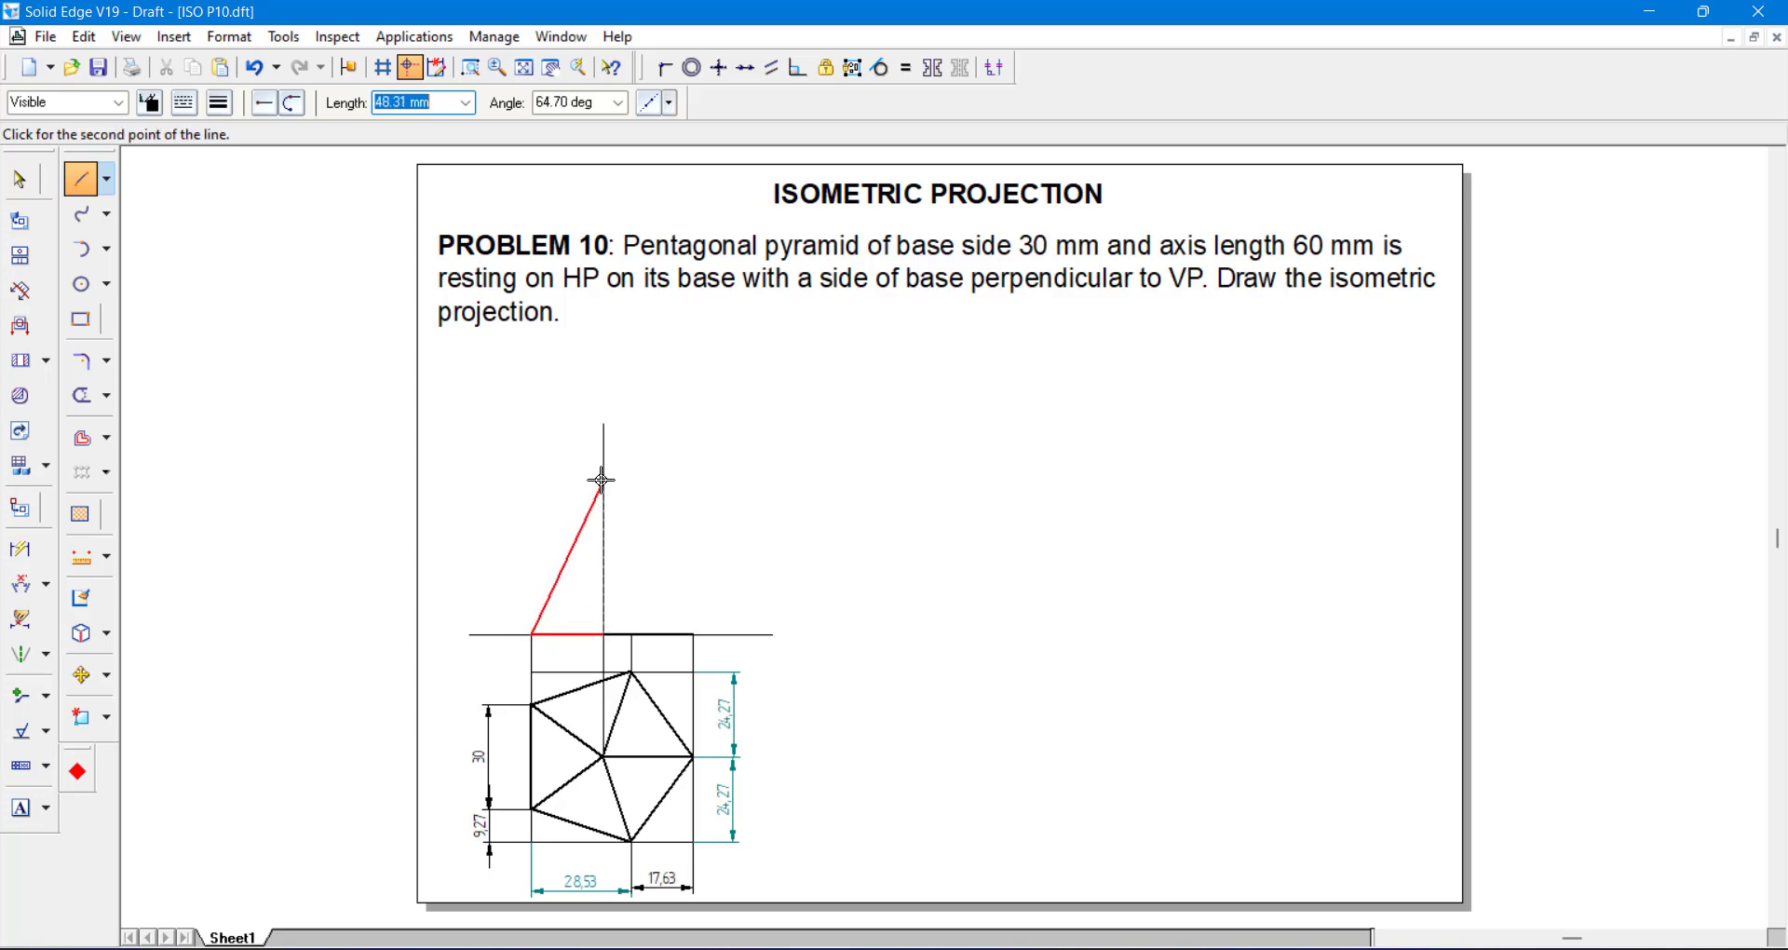
left_click(604, 424)
left_click(692, 634)
left_click(603, 426)
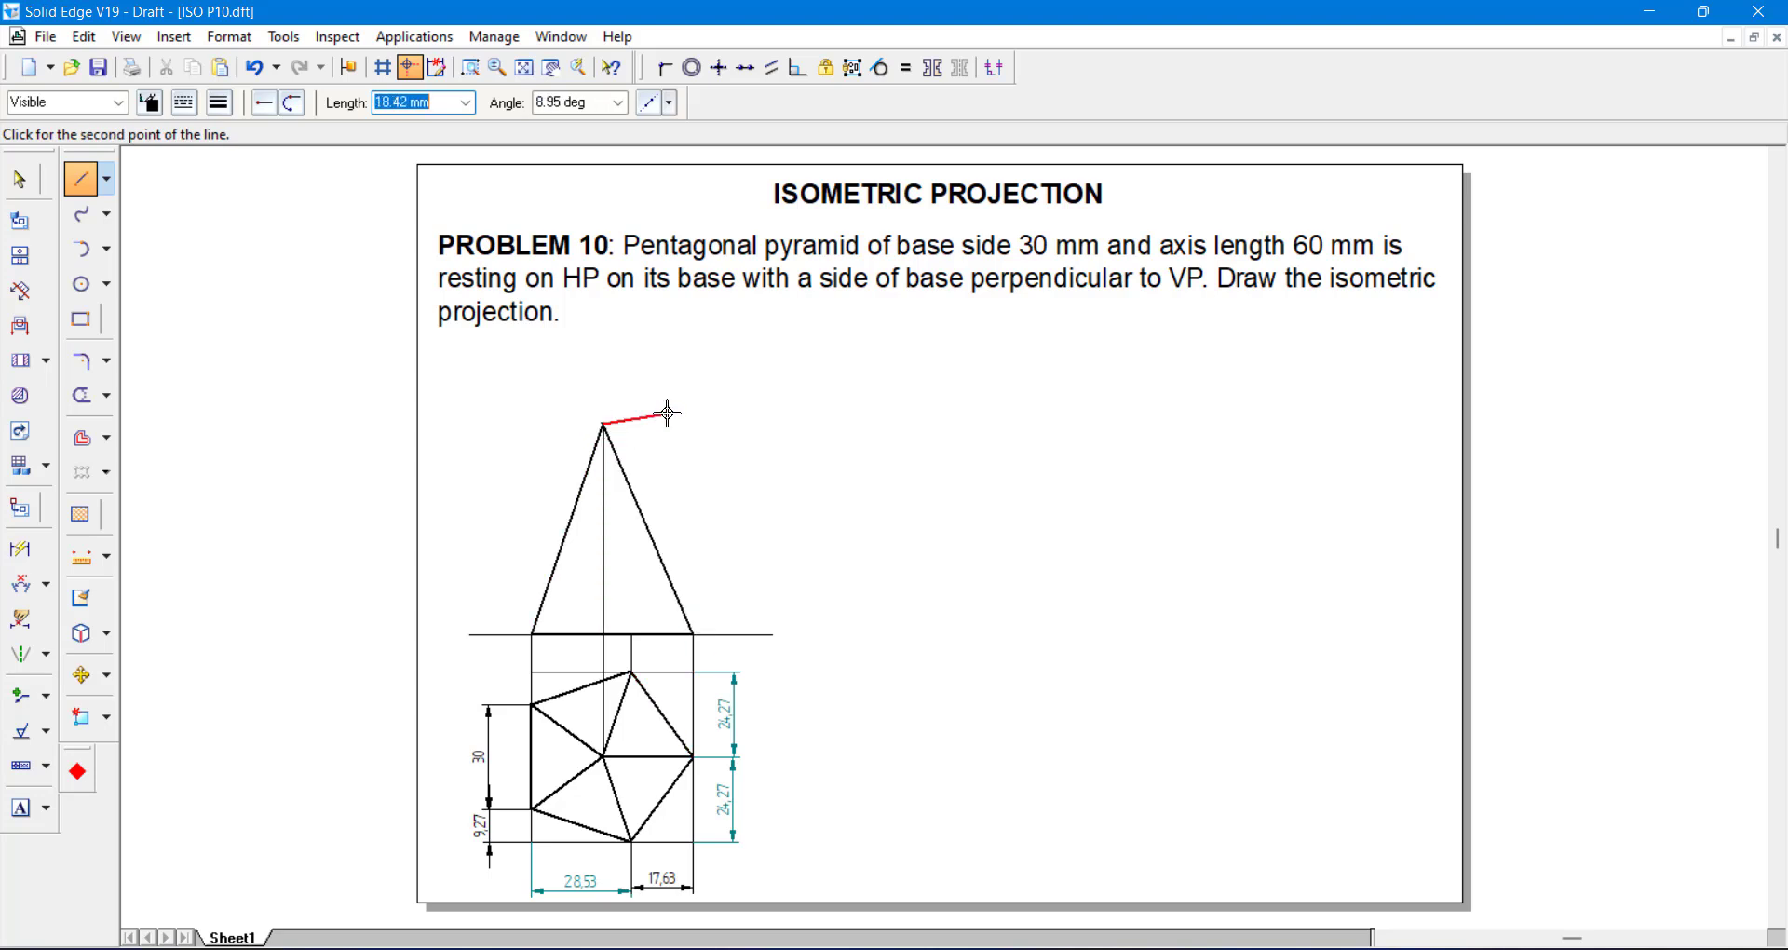
left_click(603, 427)
right_click(717, 444)
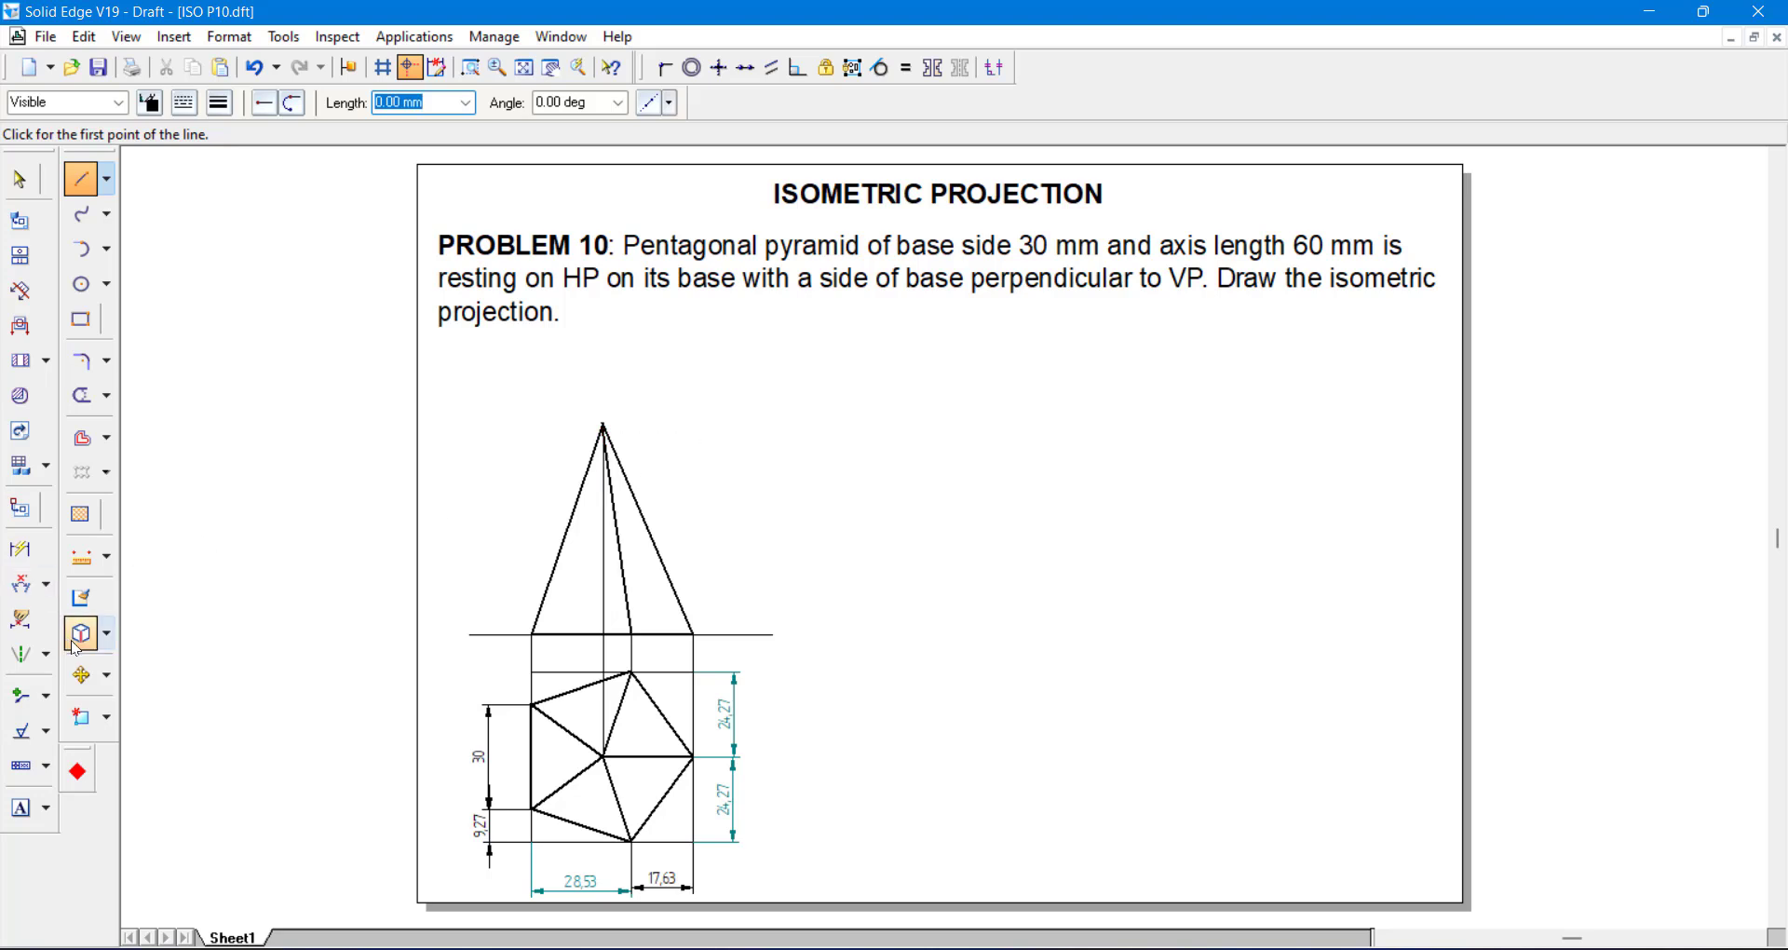
Change the front view's vertical axis to a dash-dot line type.
left_click(20, 179)
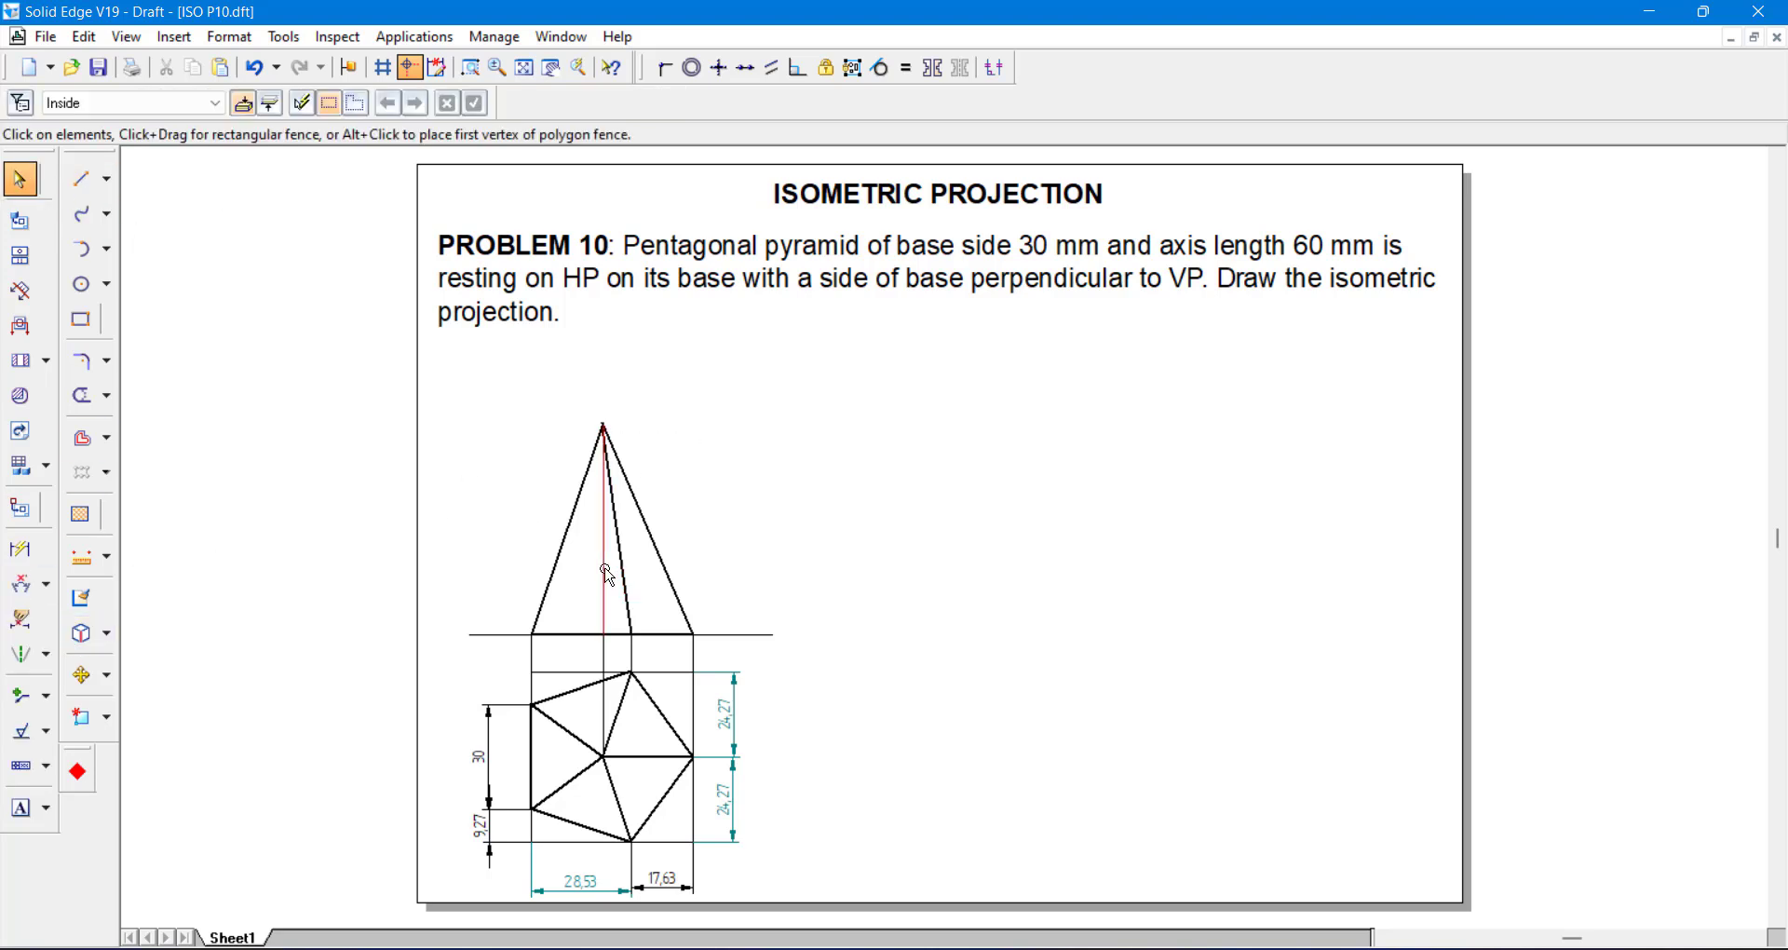
left_click(605, 575)
left_click(220, 104)
left_click(184, 103)
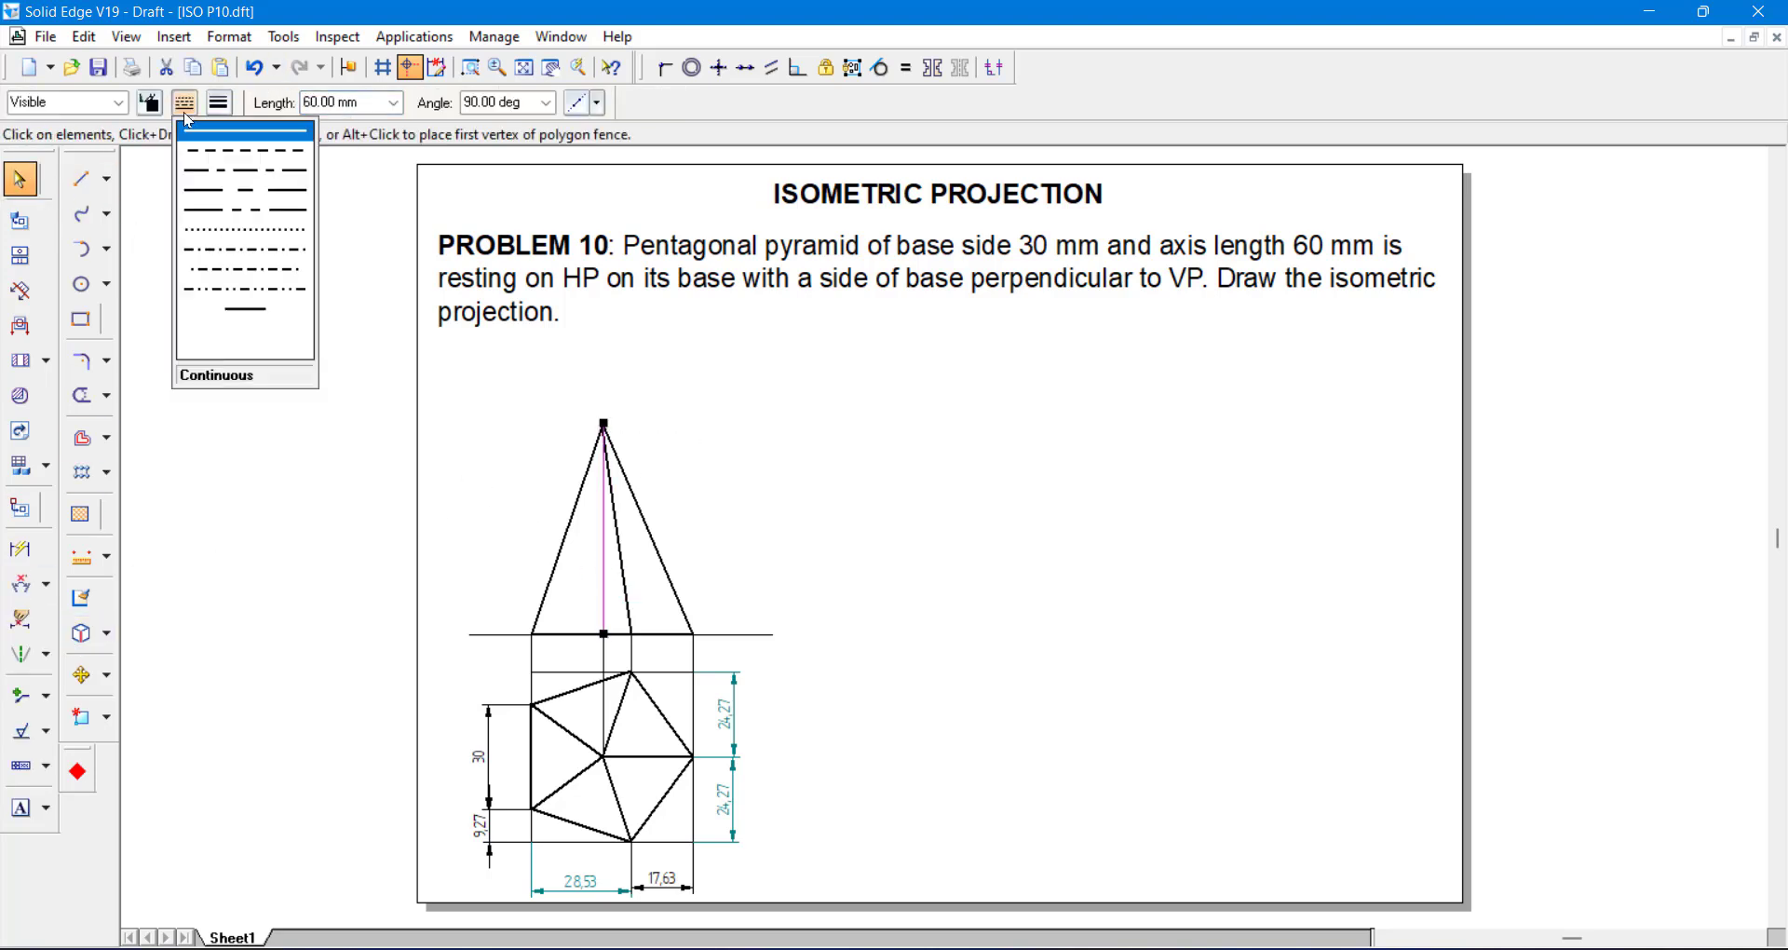
left_click(248, 199)
left_click(352, 456)
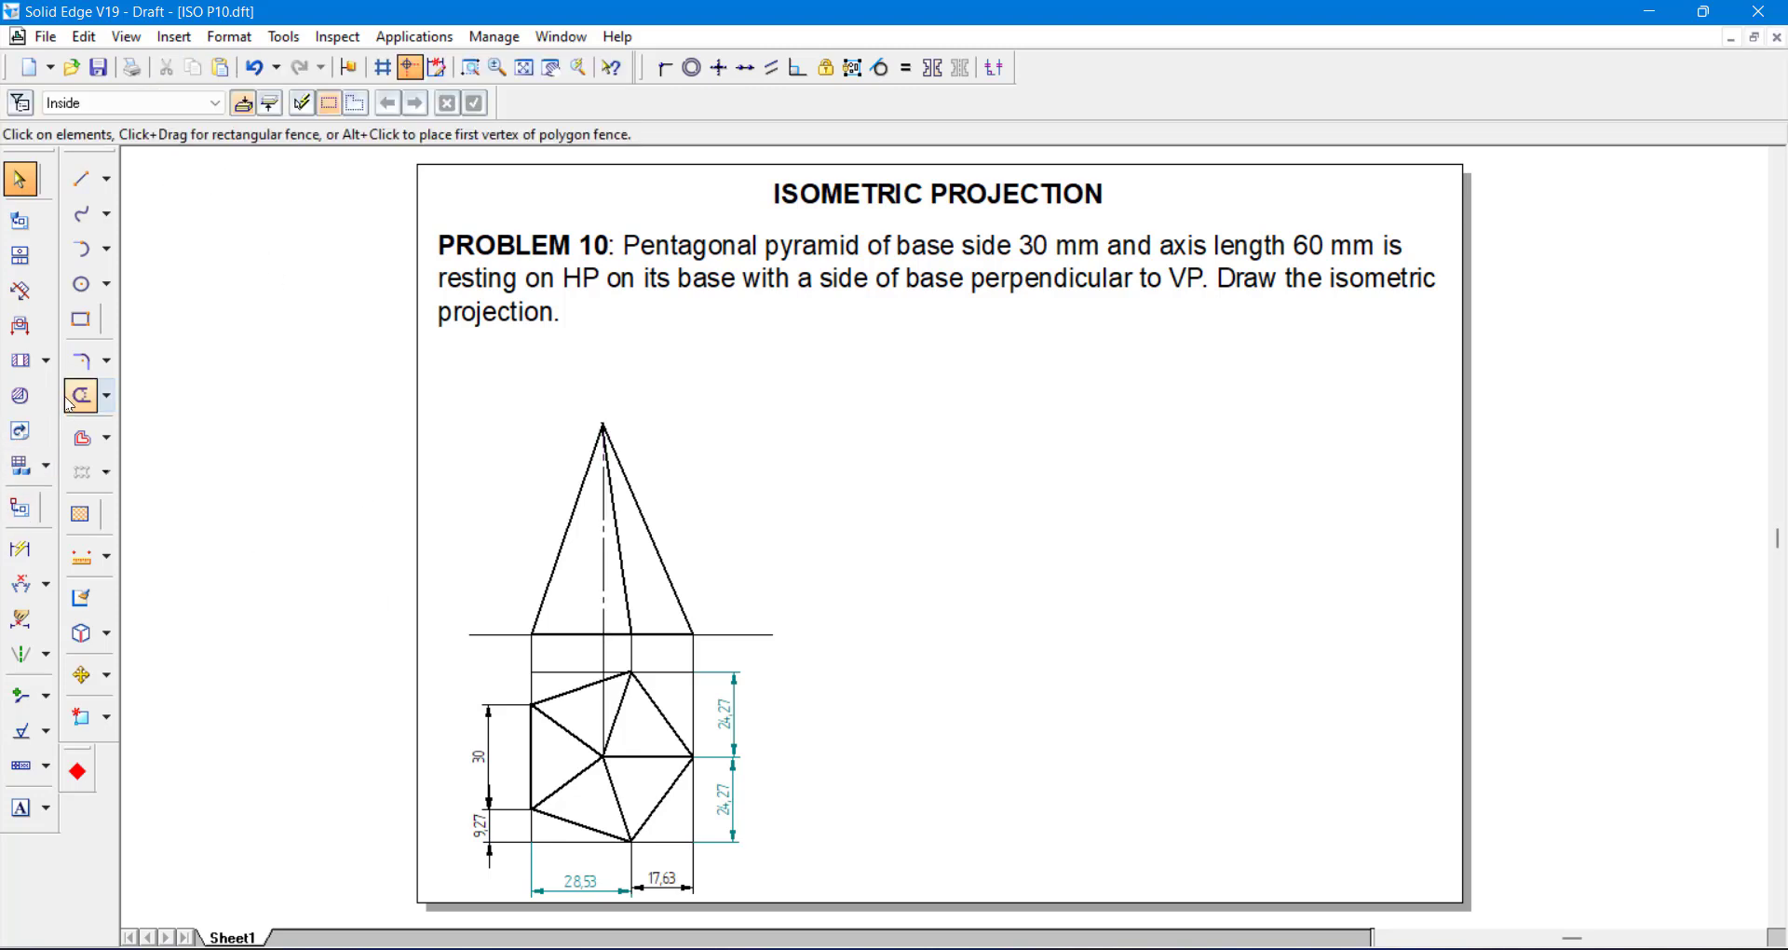
Dimension the axis height as 60, placed left of the front view.
left_click(20, 548)
left_click(603, 585)
left_click(497, 572)
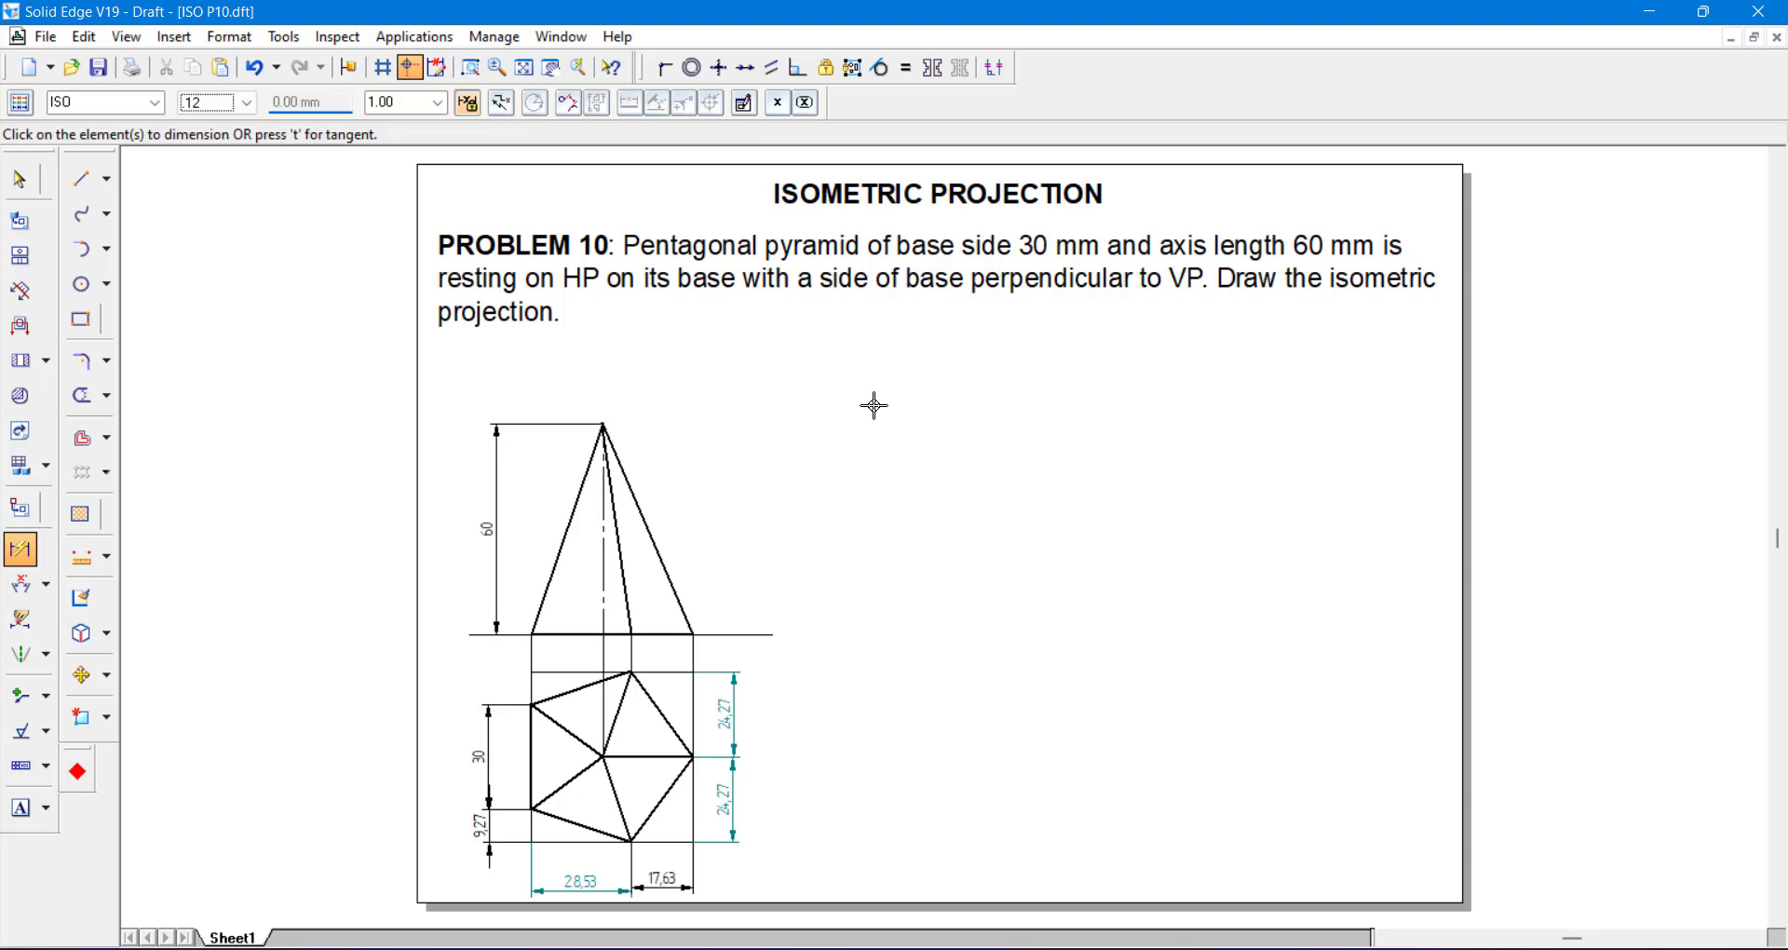